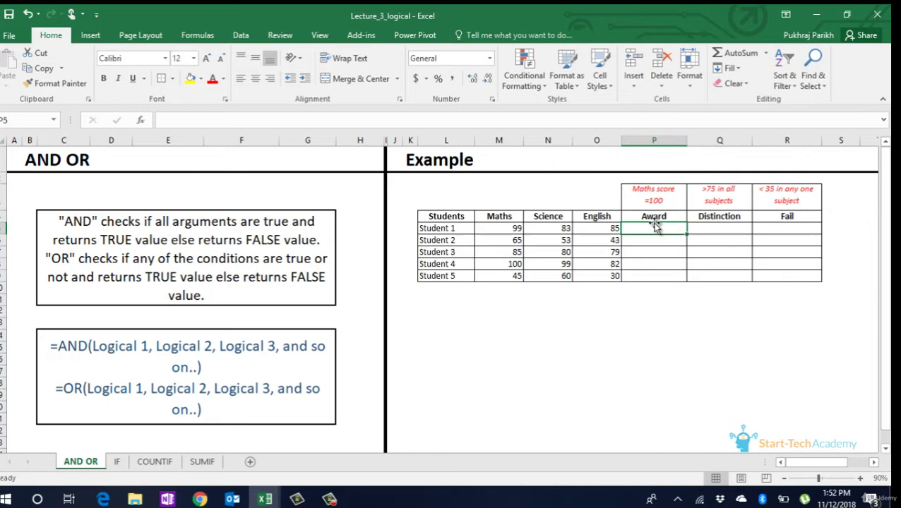
Step: Enter the formula =M5=100 in Student 1's Award cell
{"action": "type", "text": "="}
{"action": "key", "text": "Left"}
{"action": "key", "text": "Left"}
{"action": "key", "text": "Left"}
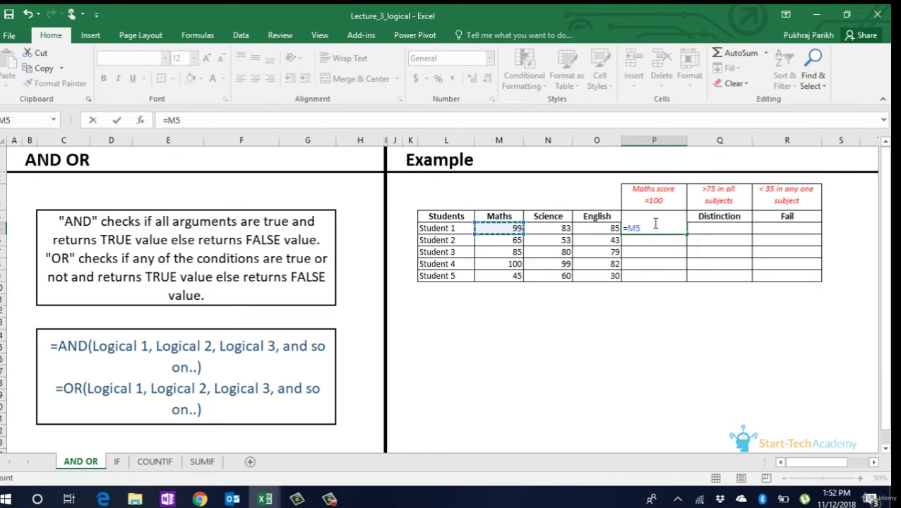
{"action": "type", "text": "=100"}
{"action": "key", "text": "Return"}
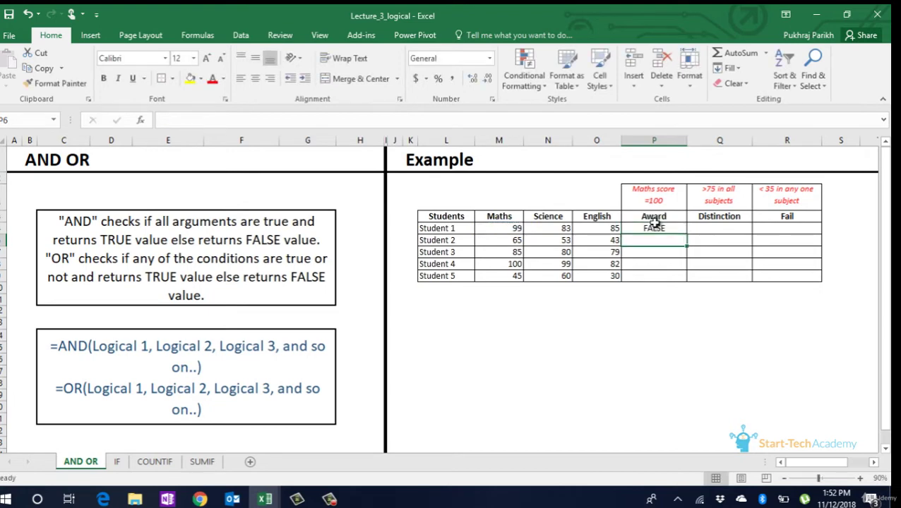
Step: Fill the Award formula down to all students and highlight Student 4's Award cell in yellow
{"action": "left_click", "coordinate": [655, 227]}
{"action": "double_click", "coordinate": [687, 235]}
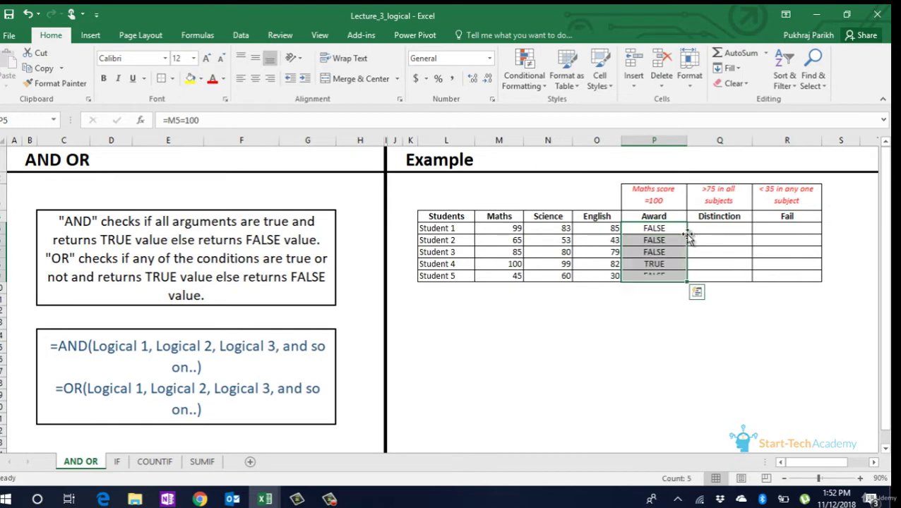
{"action": "left_click", "coordinate": [664, 265]}
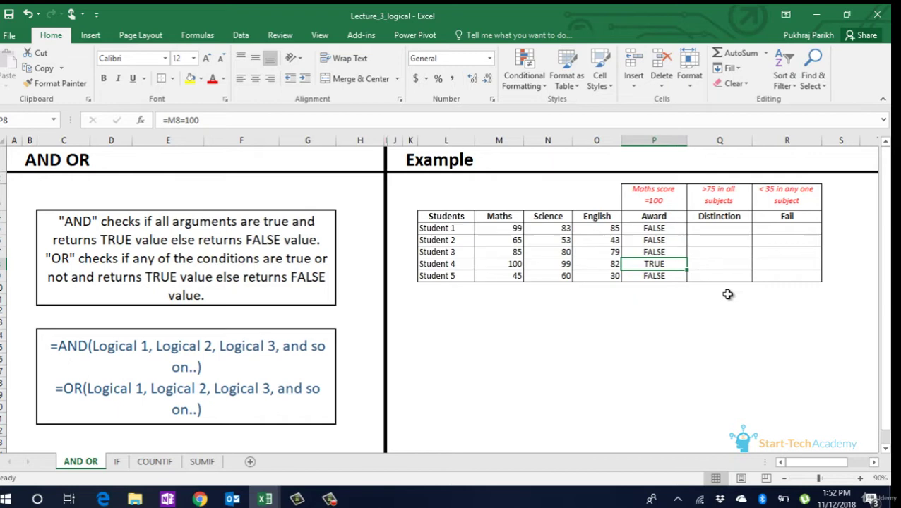
{"action": "left_click", "coordinate": [189, 79]}
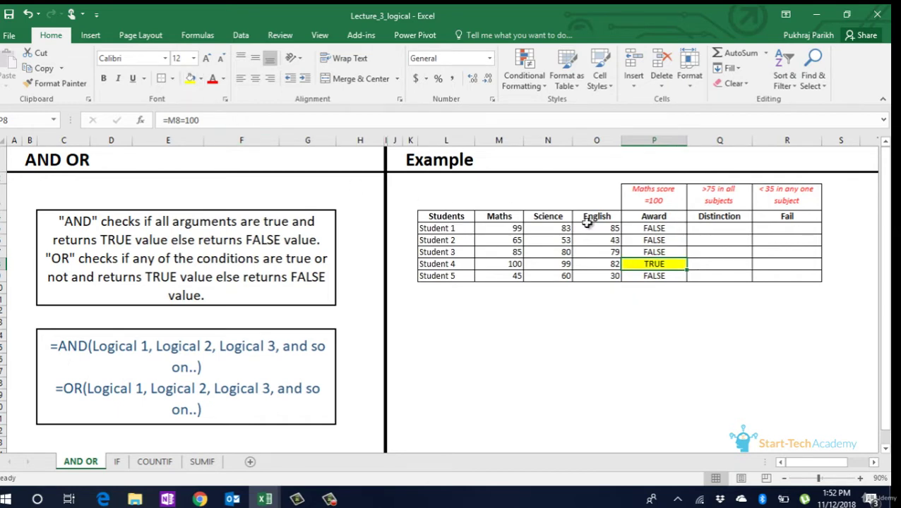
Step: Begin an AND formula in Student 1's Distinction cell with the Maths condition M5>75
{"action": "left_click", "coordinate": [697, 229]}
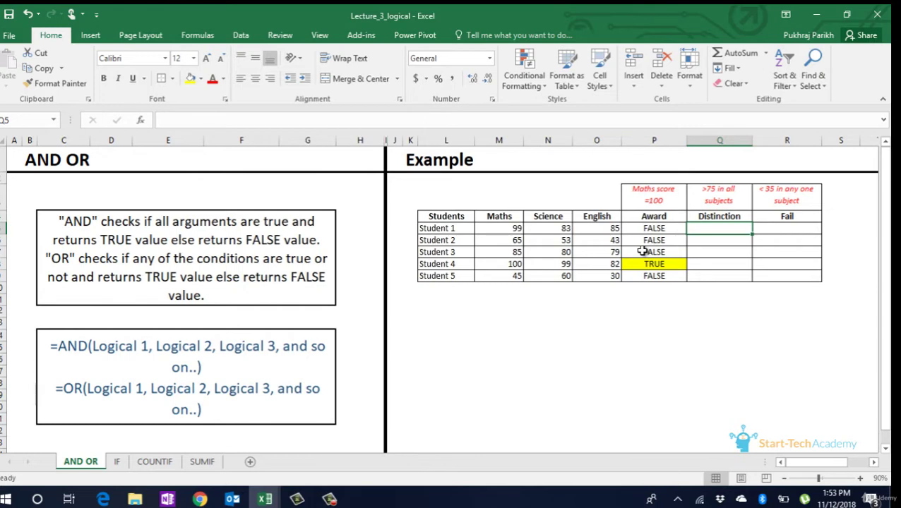
{"action": "type", "text": "=and"}
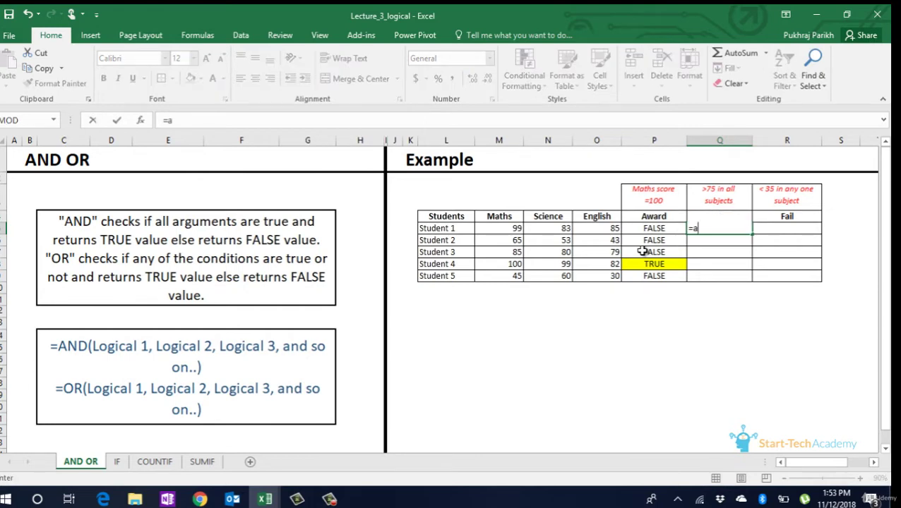
{"action": "key", "text": "Tab"}
{"action": "key", "text": "Left"}
{"action": "key", "text": "Left"}
{"action": "key", "text": "Left"}
{"action": "key", "text": "Left"}
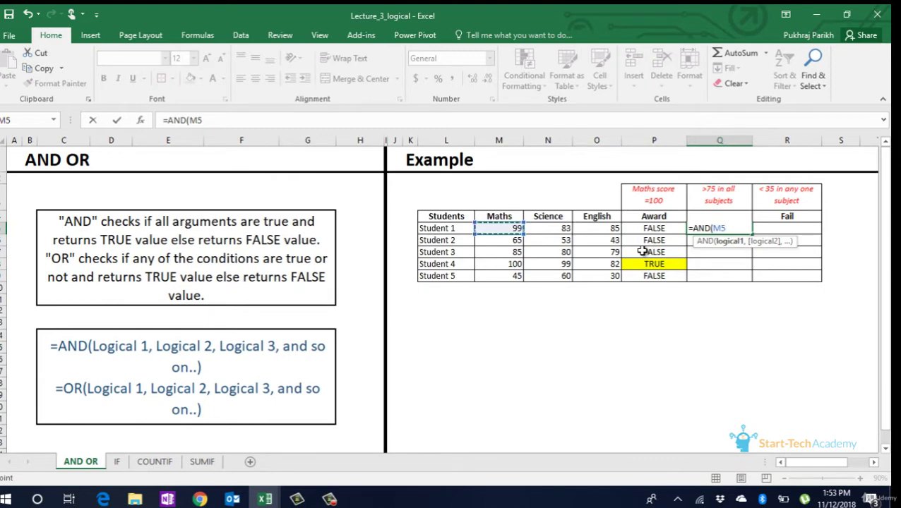
{"action": "type", "text": ">75,"}
Step: Complete the AND formula with the Science and English conditions N5>75 and O5>75
{"action": "key", "text": "Left"}
{"action": "key", "text": "Left"}
{"action": "key", "text": "Left"}
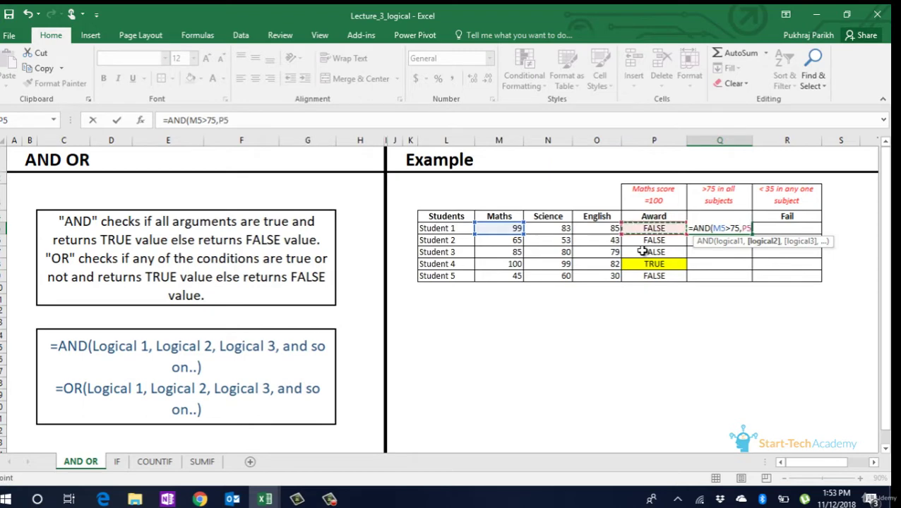
{"action": "type", "text": ">75"}
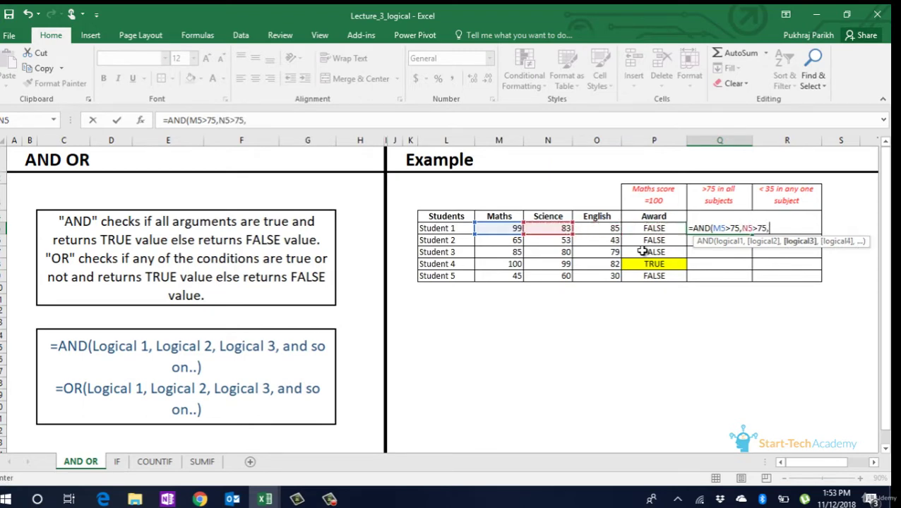
{"action": "type", "text": ","}
{"action": "key", "text": "Left"}
{"action": "key", "text": "Left"}
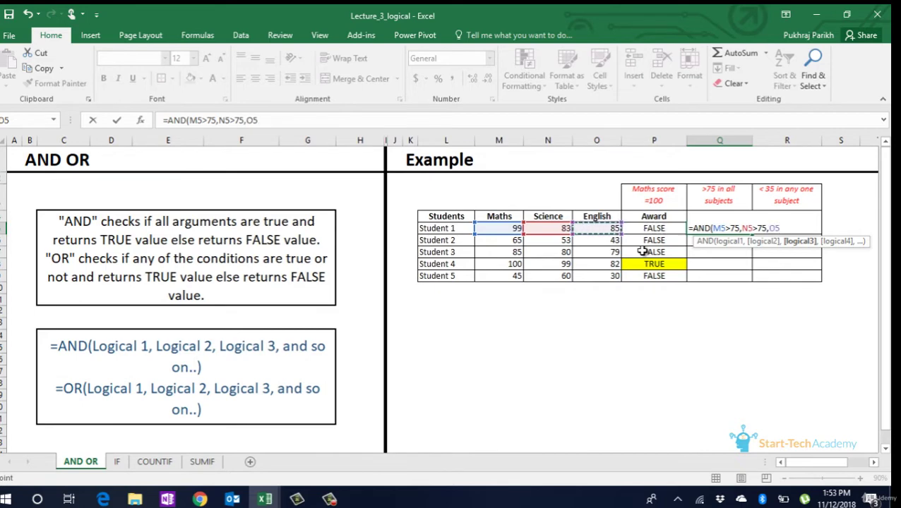
{"action": "type", "text": ">75"}
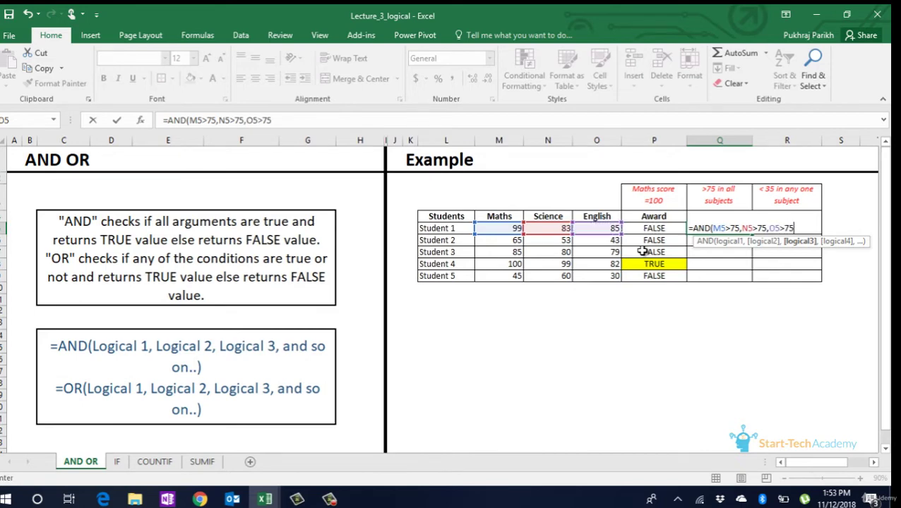
{"action": "key", "text": "Return"}
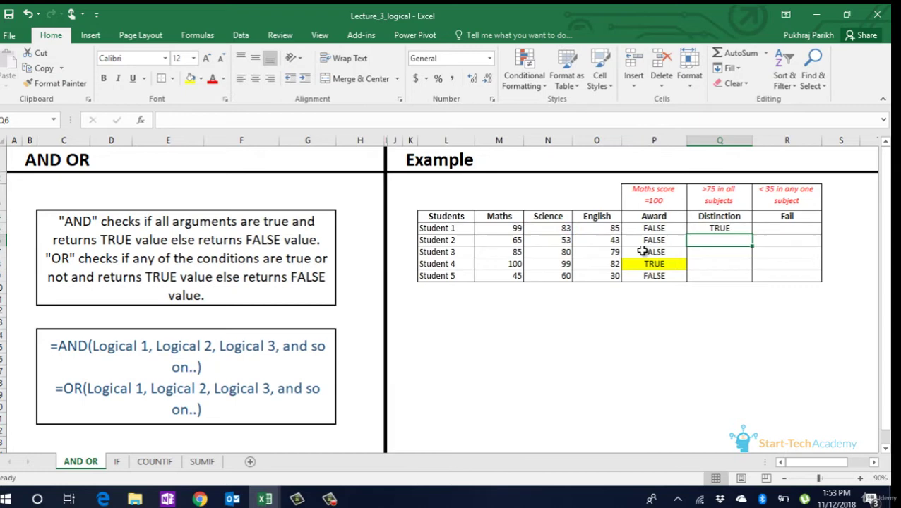
Step: Fill the Distinction formula down to all students and highlight the cells of Students 1, 3 and 4 in yellow
{"action": "left_click", "coordinate": [745, 229]}
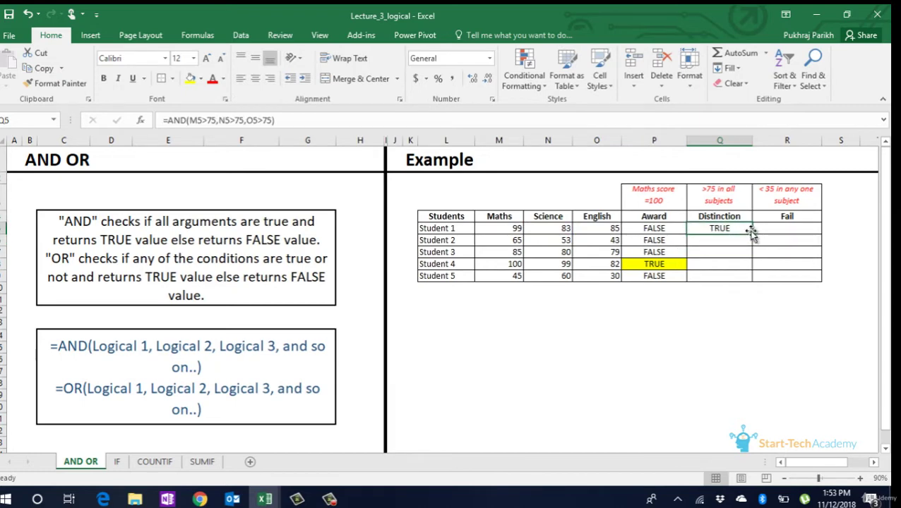
{"action": "double_click", "coordinate": [752, 235]}
{"action": "left_click_drag", "start_coordinate": [730, 255], "coordinate": [728, 265]}
{"action": "left_click", "coordinate": [730, 228], "text": "ctrl"}
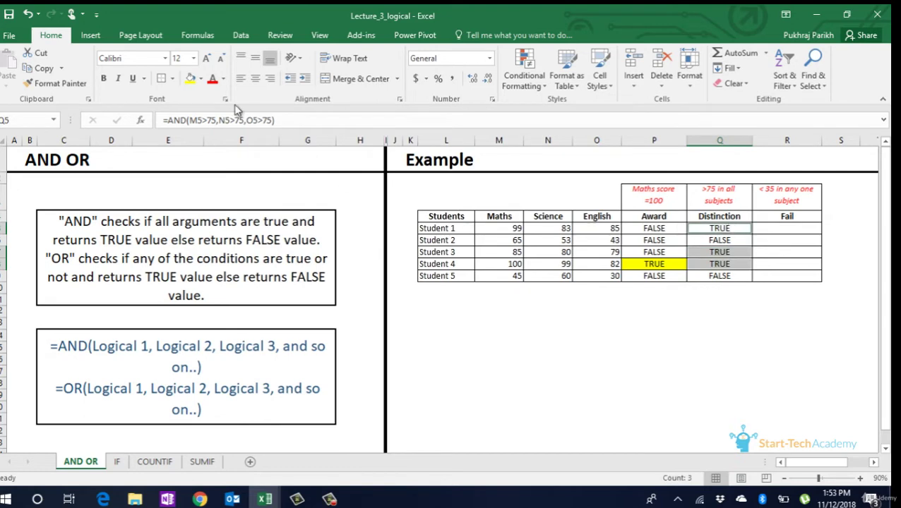
{"action": "left_click", "coordinate": [190, 77]}
{"action": "left_click", "coordinate": [747, 304]}
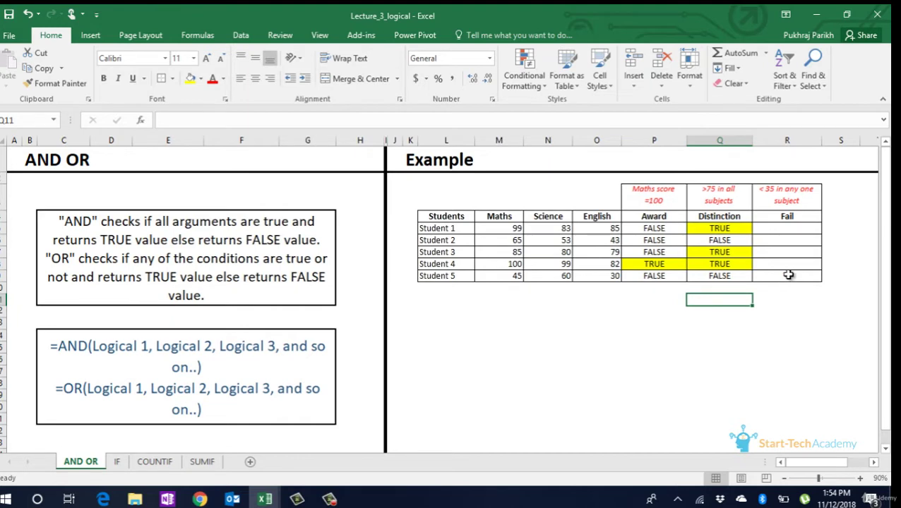
Step: Begin an OR formula in Student 1's Fail cell with the Maths condition M5<35
{"action": "left_click", "coordinate": [796, 229]}
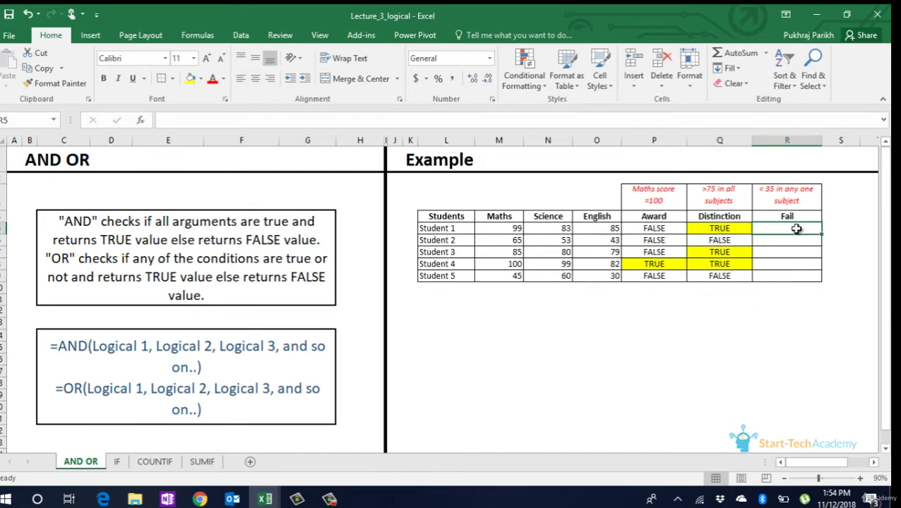
{"action": "type", "text": "=or"}
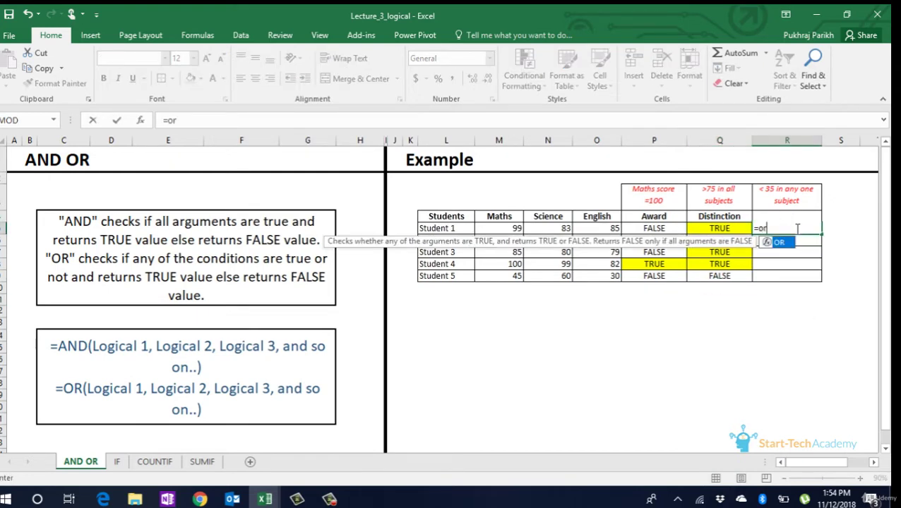
{"action": "key", "text": "Tab"}
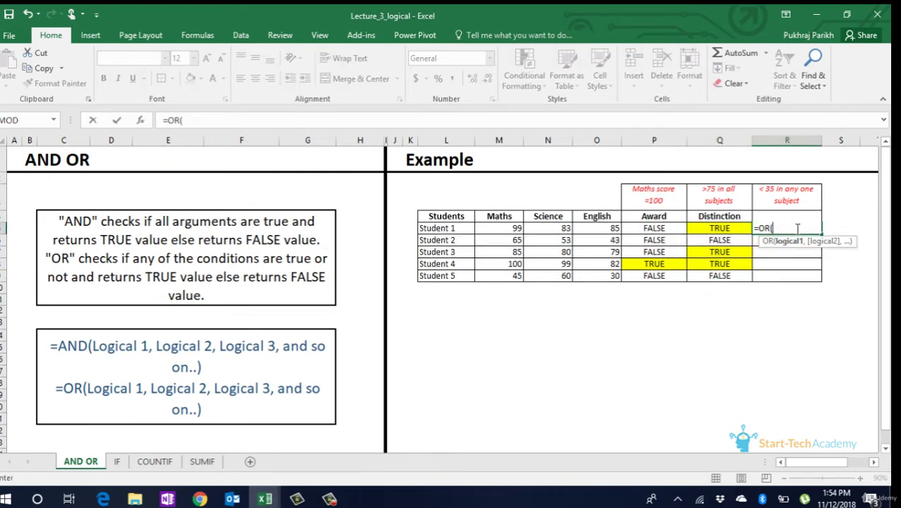
{"action": "key", "text": "Left"}
{"action": "key", "text": "Left"}
{"action": "key", "text": "Left"}
{"action": "key", "text": "Left"}
{"action": "key", "text": "Left"}
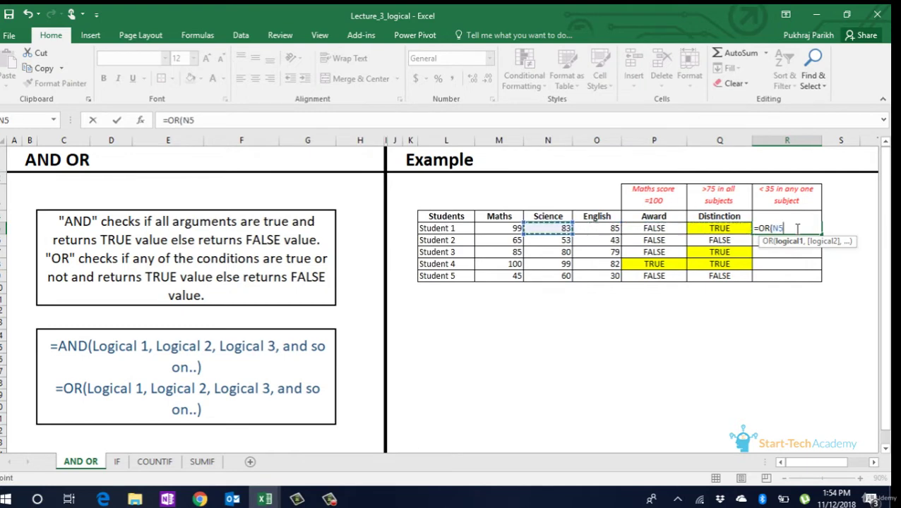
{"action": "type", "text": "<"}
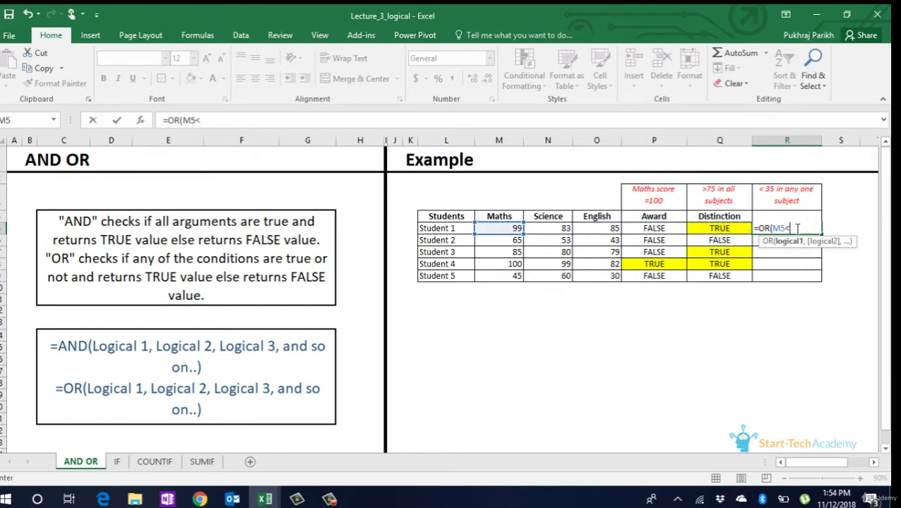
{"action": "type", "text": "35,"}
Step: Complete the OR formula with the Science and English conditions N5<35 and O5<35
{"action": "key", "text": "Left"}
{"action": "key", "text": "Left"}
{"action": "key", "text": "Left"}
{"action": "key", "text": "Left"}
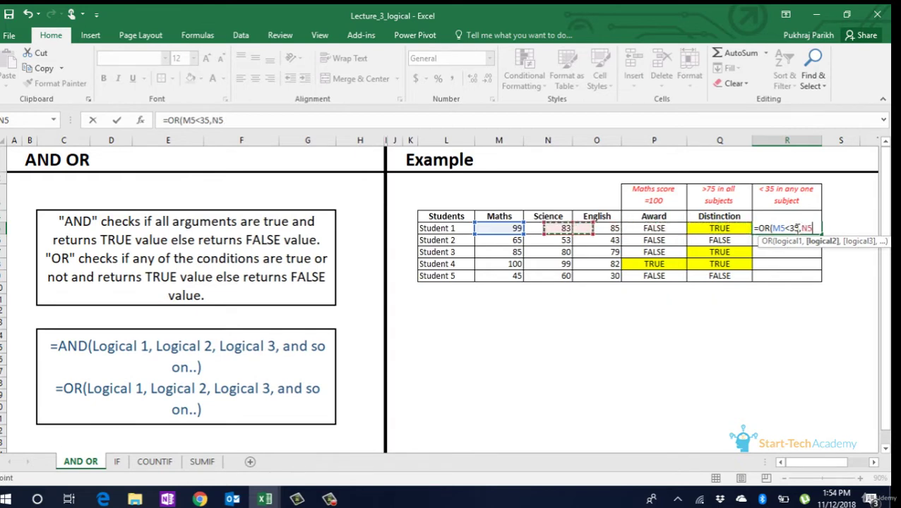
{"action": "type", "text": "<35)"}
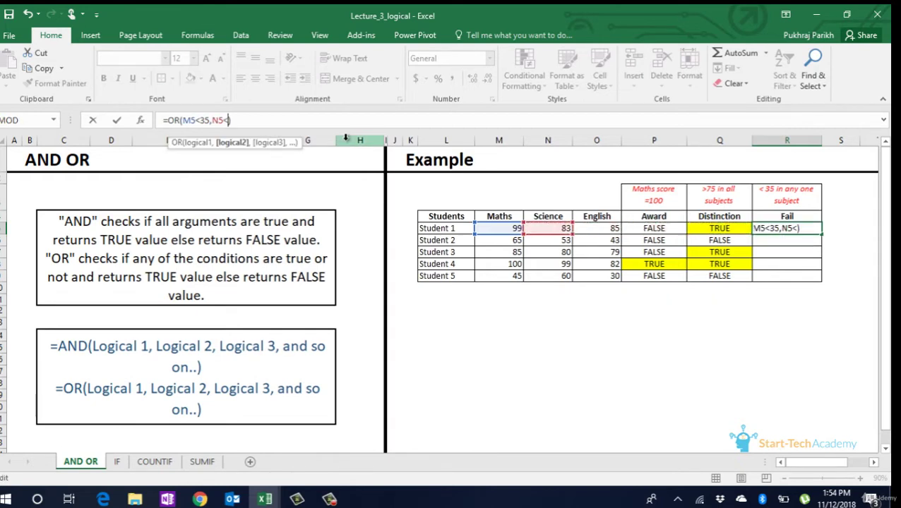
{"action": "type", "text": ","}
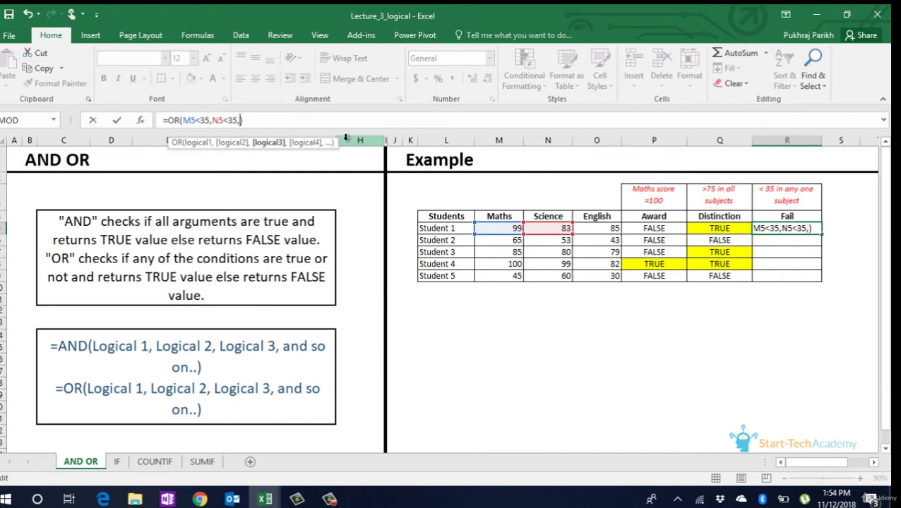
{"action": "key", "text": "Left"}
{"action": "key", "text": "Left"}
{"action": "key", "text": "Right"}
{"action": "key", "text": "Right"}
{"action": "key", "text": "Right"}
{"action": "left_click", "coordinate": [608, 228]}
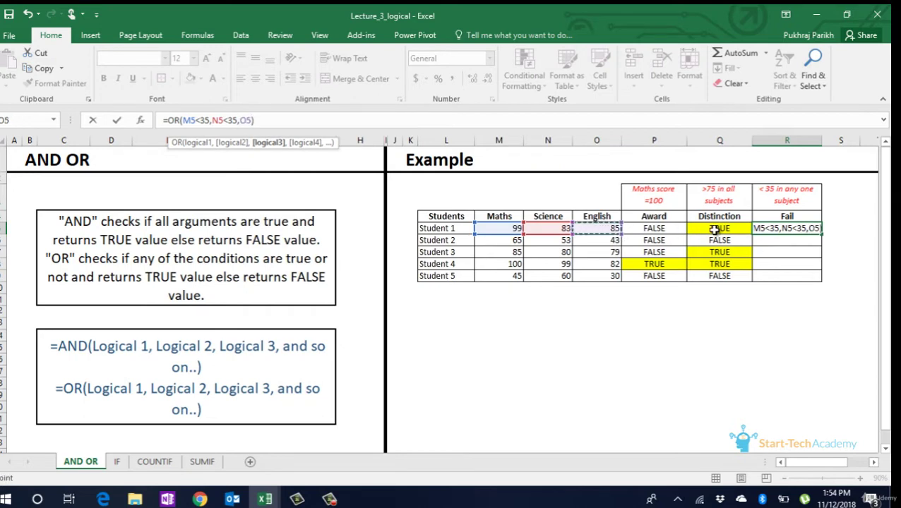
{"action": "type", "text": "<35"}
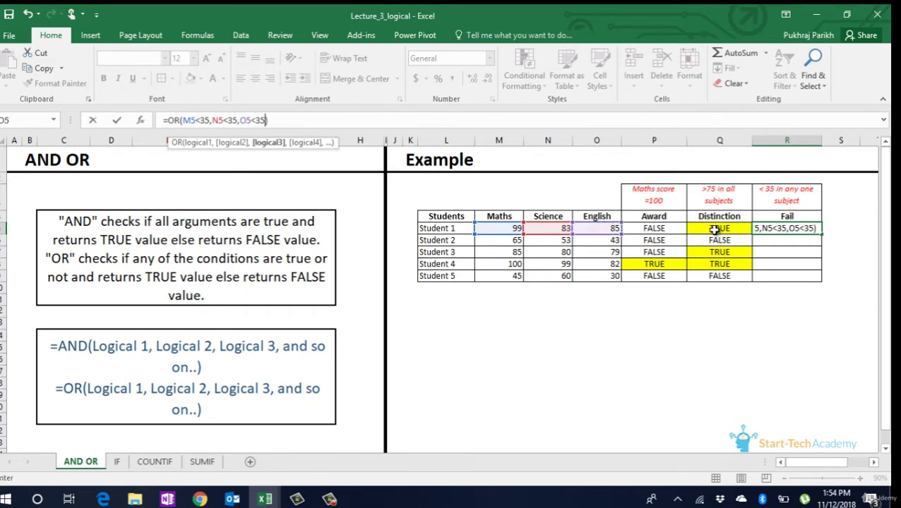
{"action": "key", "text": "Return"}
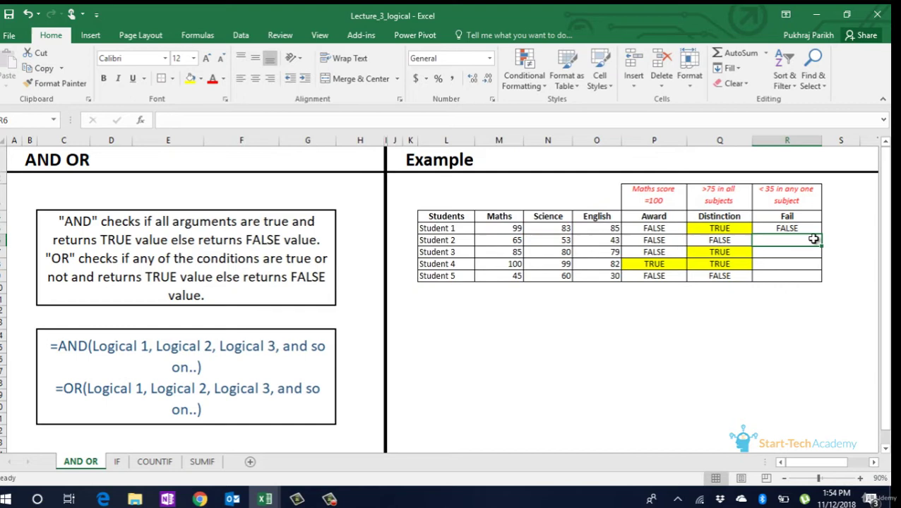
Step: Fill the Fail formula down to all students and highlight Student 5's Fail cell in yellow
{"action": "left_click", "coordinate": [805, 230]}
{"action": "double_click", "coordinate": [825, 235]}
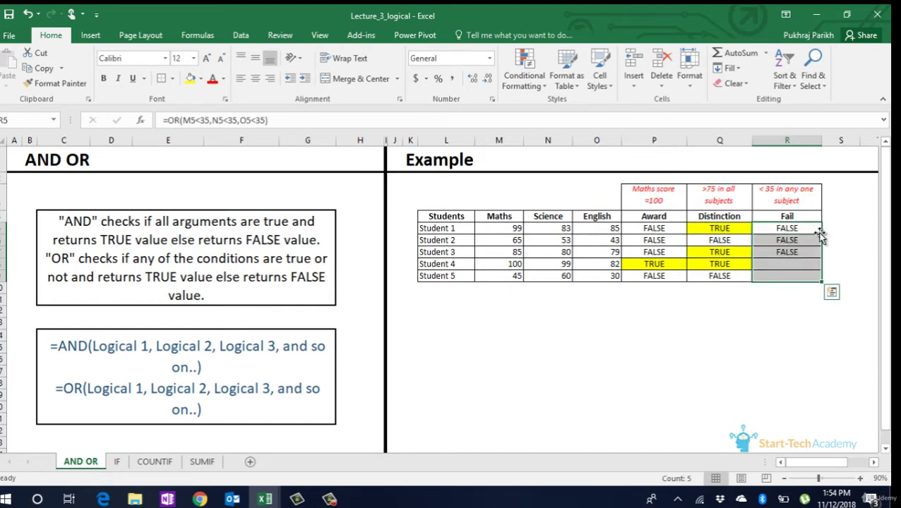
{"action": "left_click", "coordinate": [792, 276]}
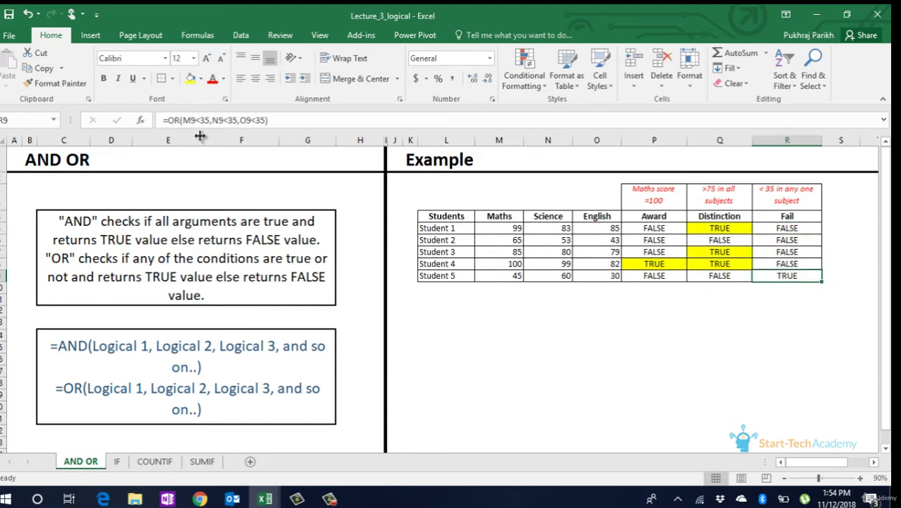
{"action": "left_click", "coordinate": [189, 78]}
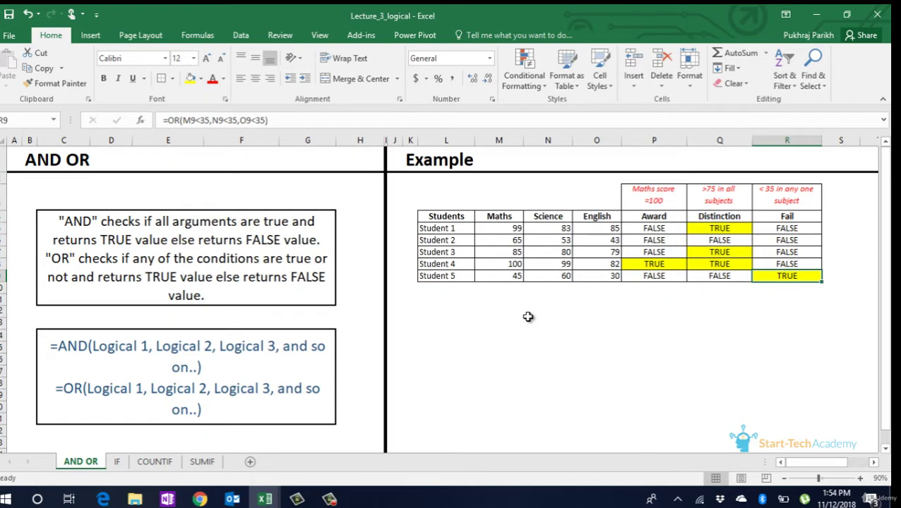
{"action": "left_click", "coordinate": [529, 315]}
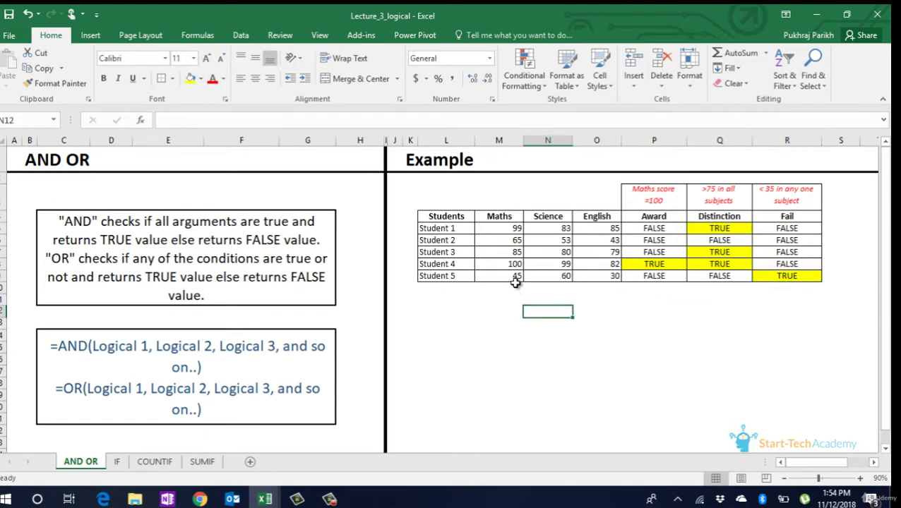
{"action": "left_click", "coordinate": [598, 279]}
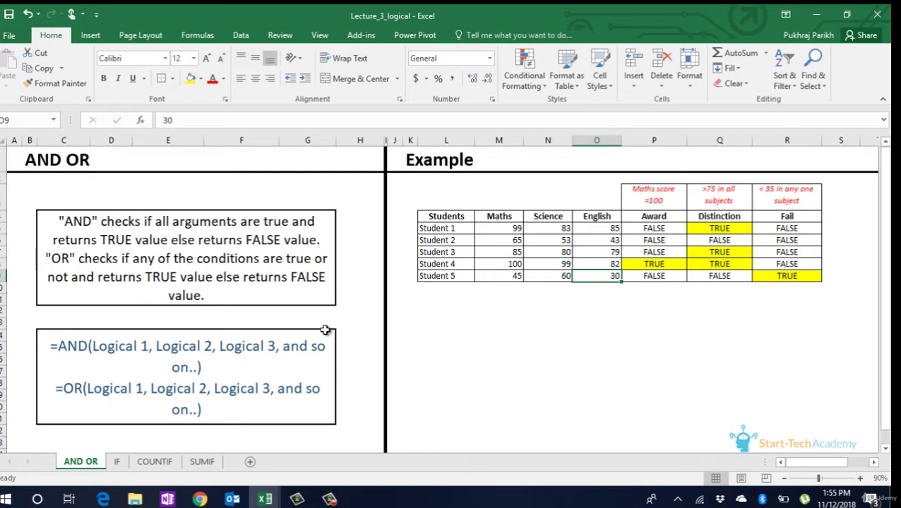
Step: On the IF sheet, begin an IF formula in Student 1's Maths Grade cell with the condition M5>=75
{"action": "left_click", "coordinate": [116, 463]}
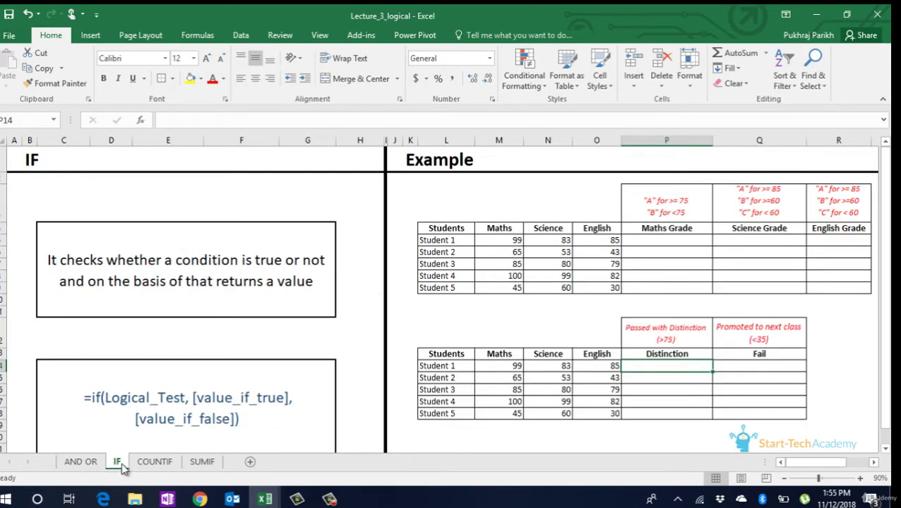
{"action": "left_click", "coordinate": [654, 240]}
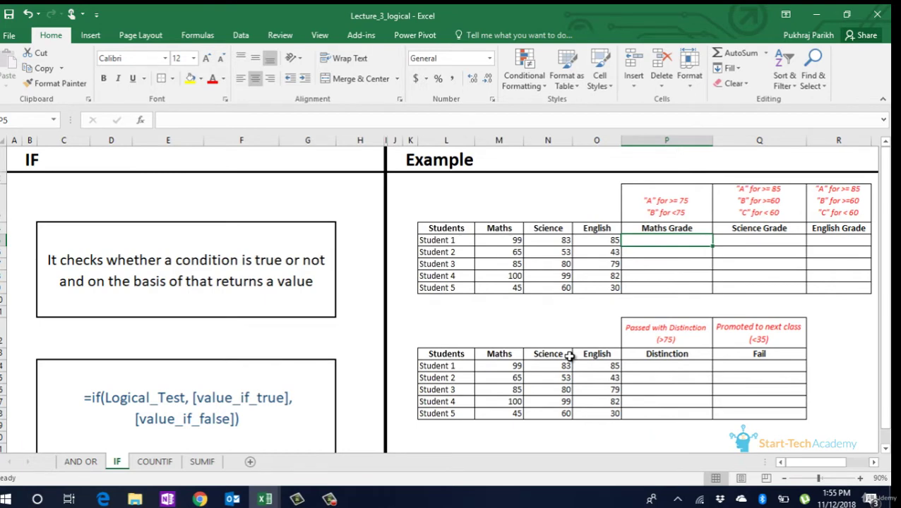
{"action": "type", "text": "="}
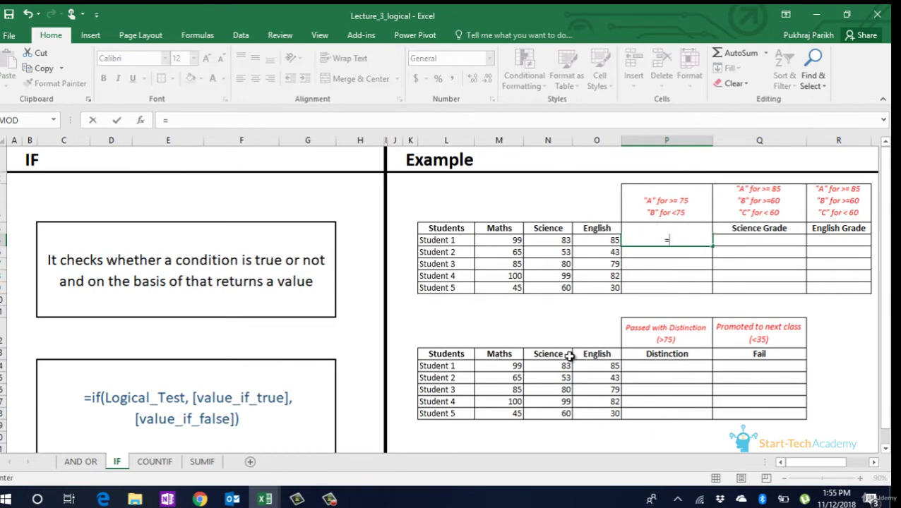
{"action": "type", "text": "if("}
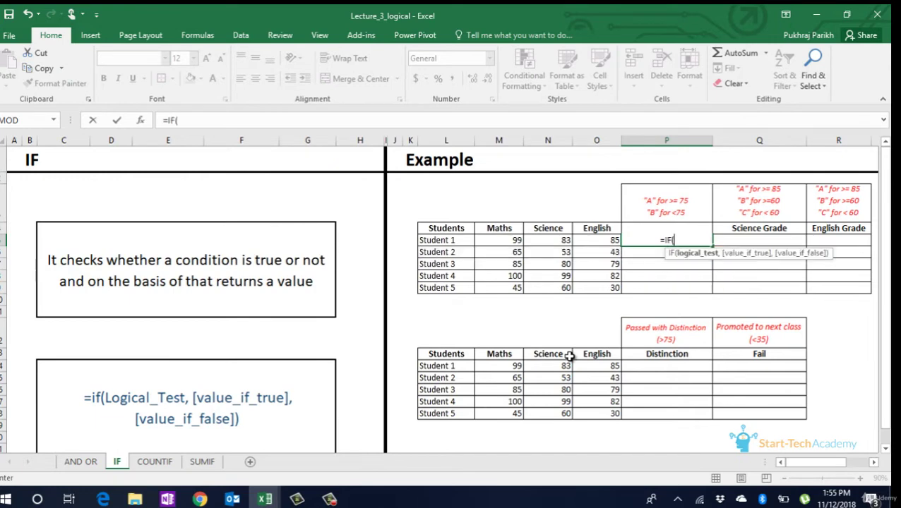
{"action": "key", "text": "Left"}
{"action": "key", "text": "Left"}
{"action": "key", "text": "Left"}
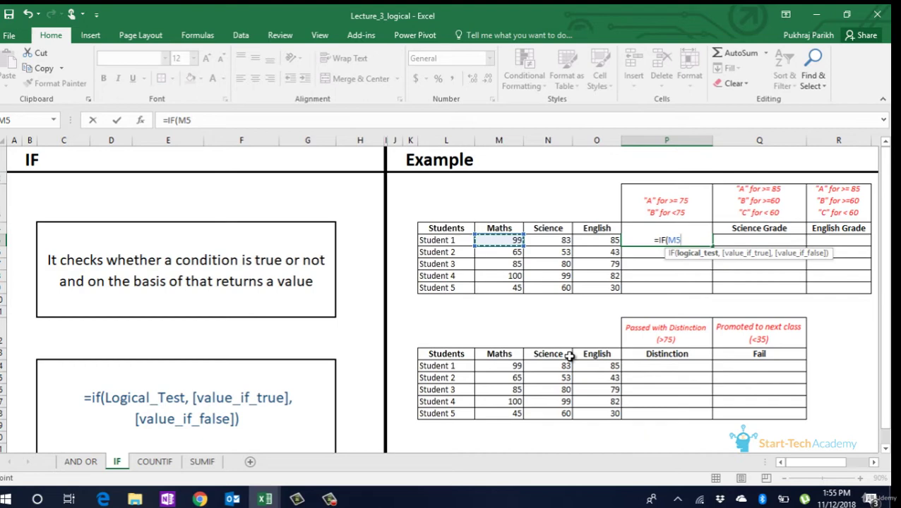
{"action": "type", "text": ">"}
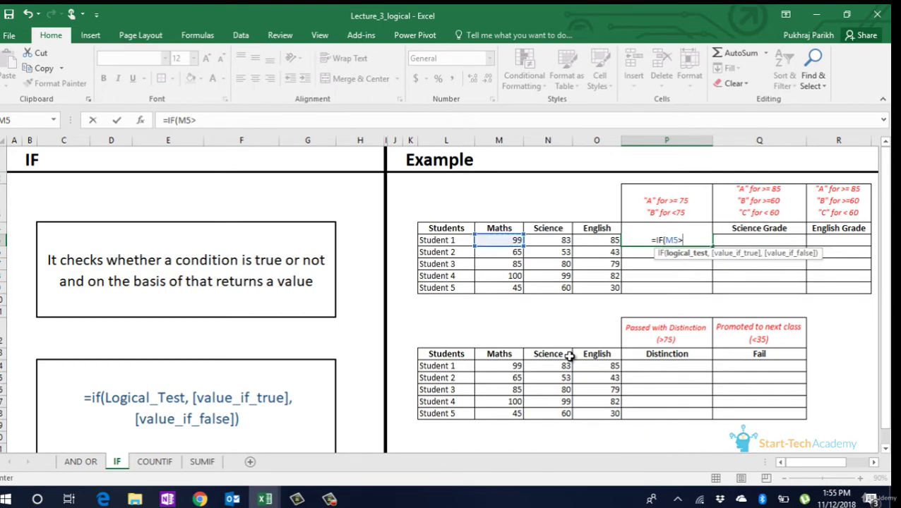
{"action": "type", "text": "=75"}
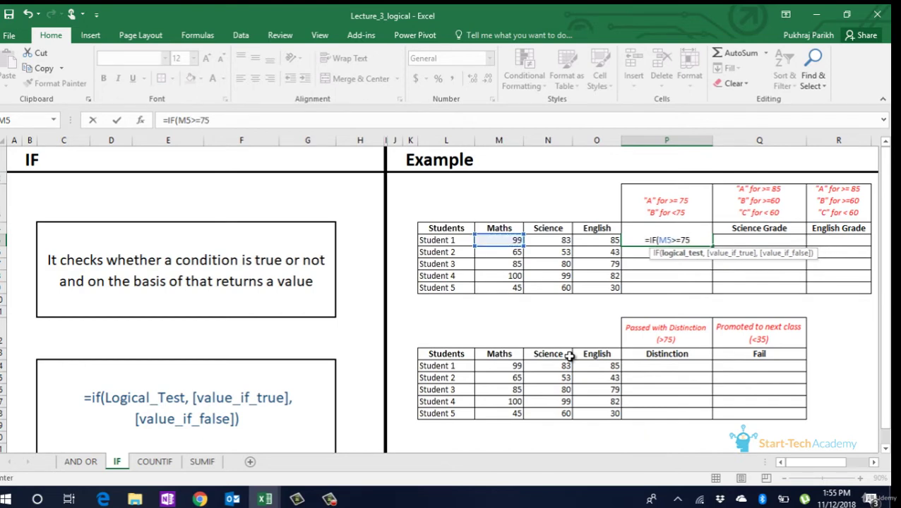
Step: Complete the Maths Grade formula with "A" if true and "B" if false, and fill it down to all students
{"action": "type", "text": ",\"A"}
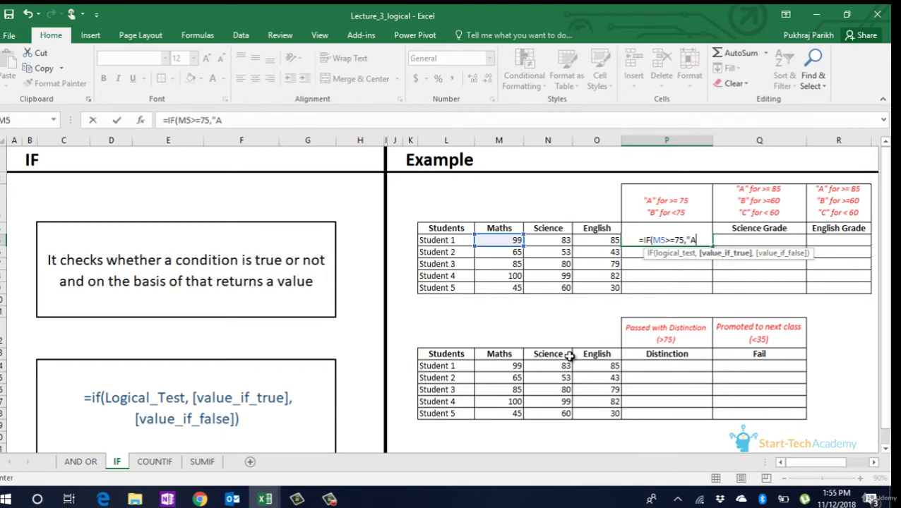
{"action": "type", "text": "\""}
{"action": "type", "text": ","}
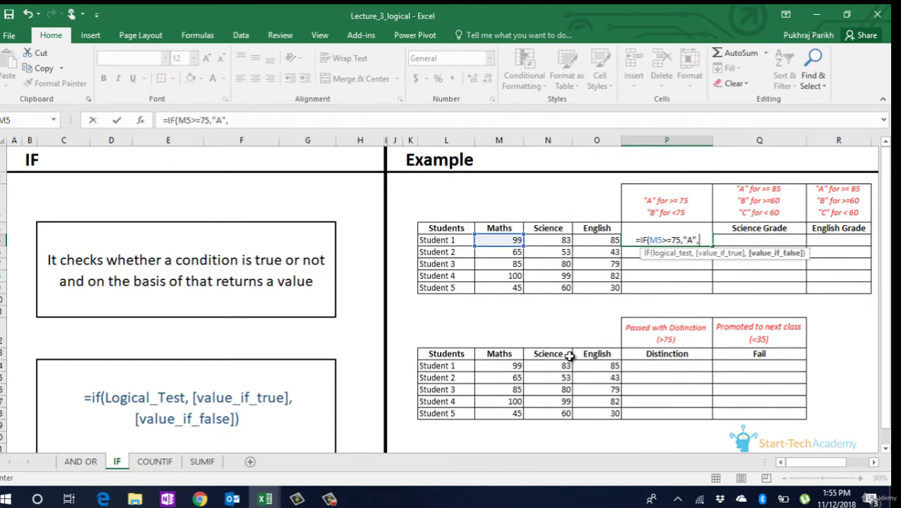
{"action": "type", "text": "\"B\""}
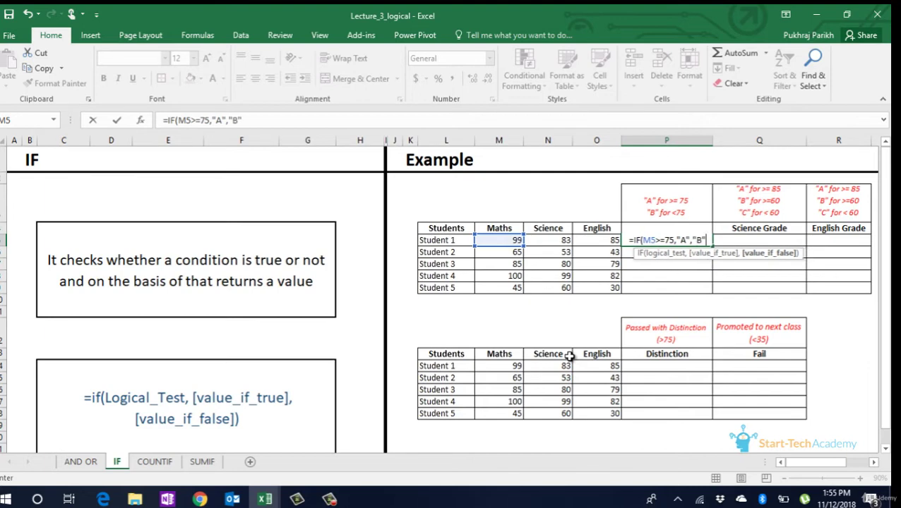
{"action": "key", "text": "Return"}
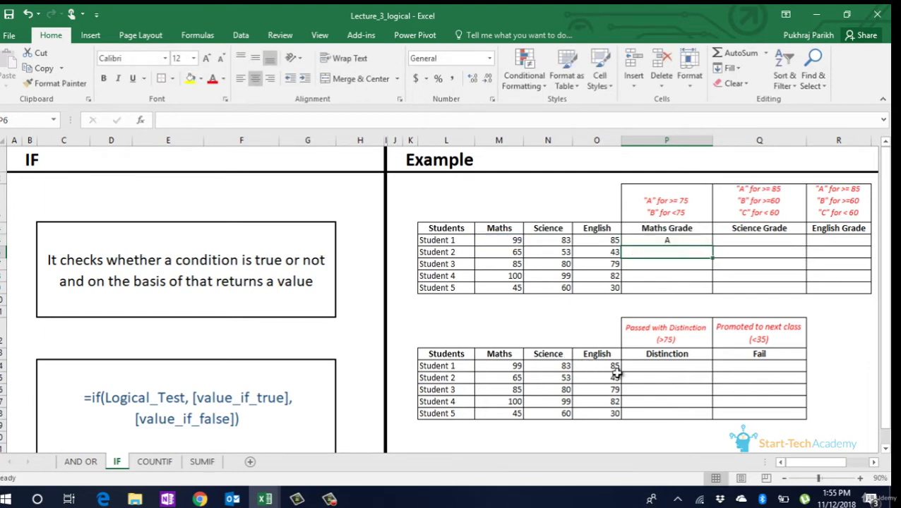
{"action": "left_click", "coordinate": [682, 245]}
{"action": "double_click", "coordinate": [712, 246]}
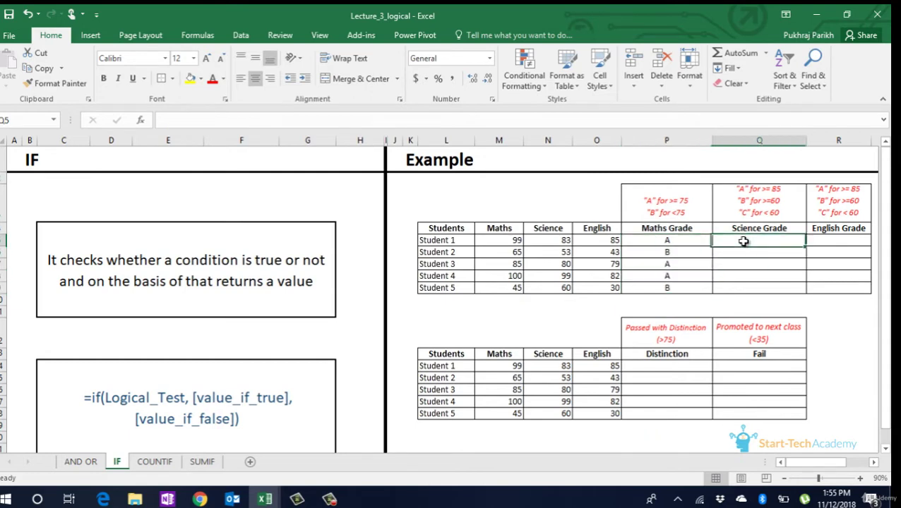
Step: Begin an IF formula in Student 1's Science Grade cell with the condition N5>=85 returning "A"
{"action": "left_click", "coordinate": [739, 241]}
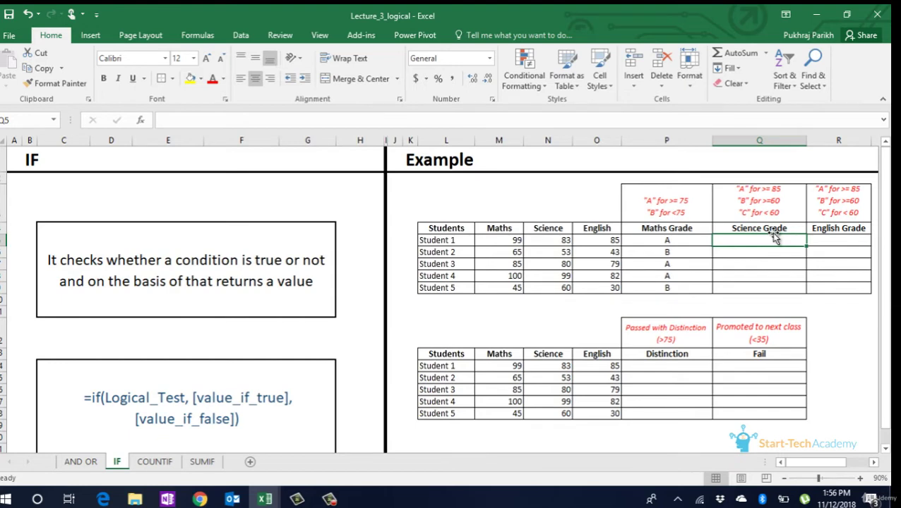
{"action": "type", "text": "=if"}
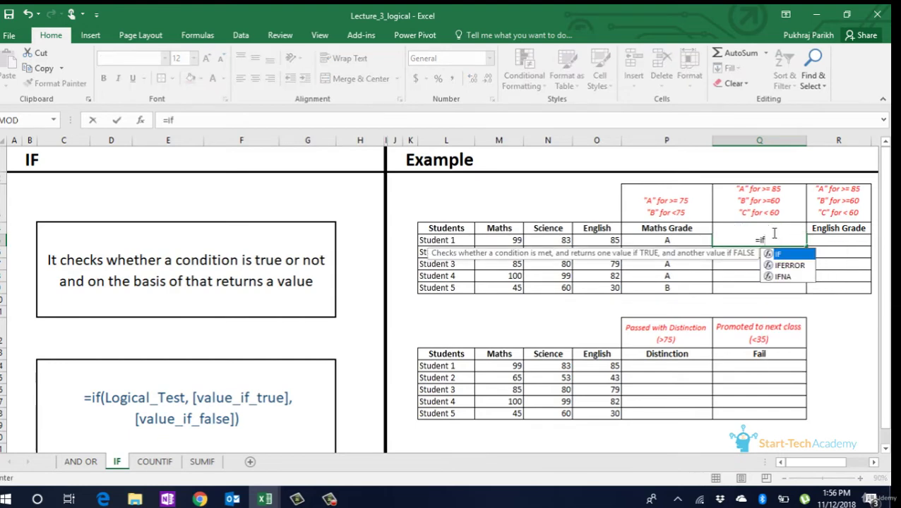
{"action": "key", "text": "Tab"}
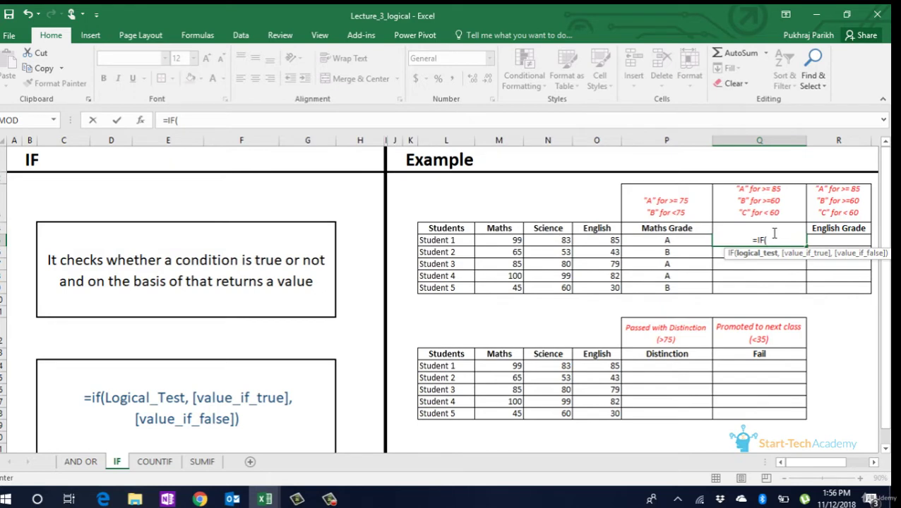
{"action": "key", "text": "Left"}
{"action": "key", "text": "Left"}
{"action": "key", "text": "Left"}
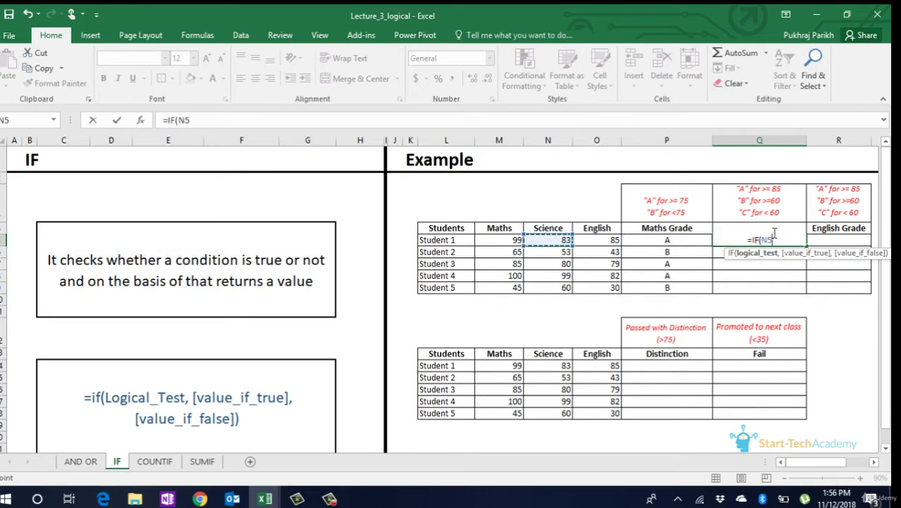
{"action": "type", "text": ">=85"}
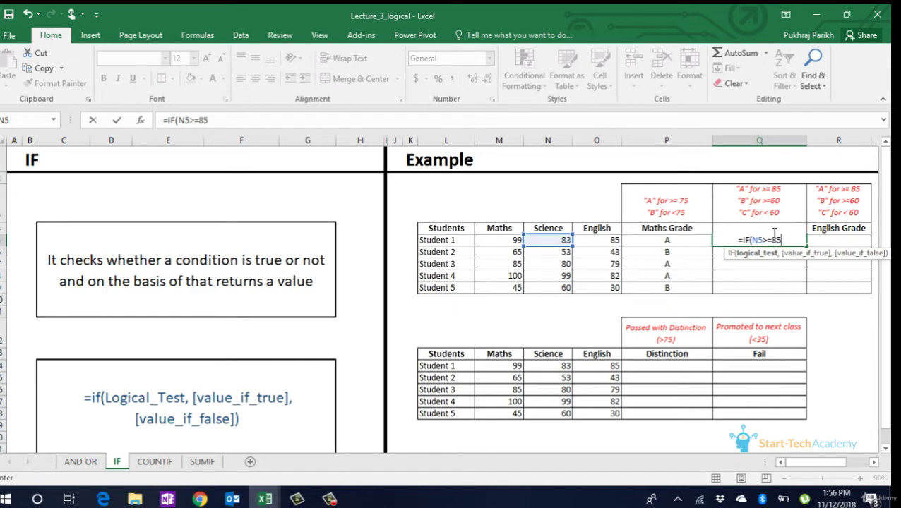
{"action": "type", "text": ",\"A"}
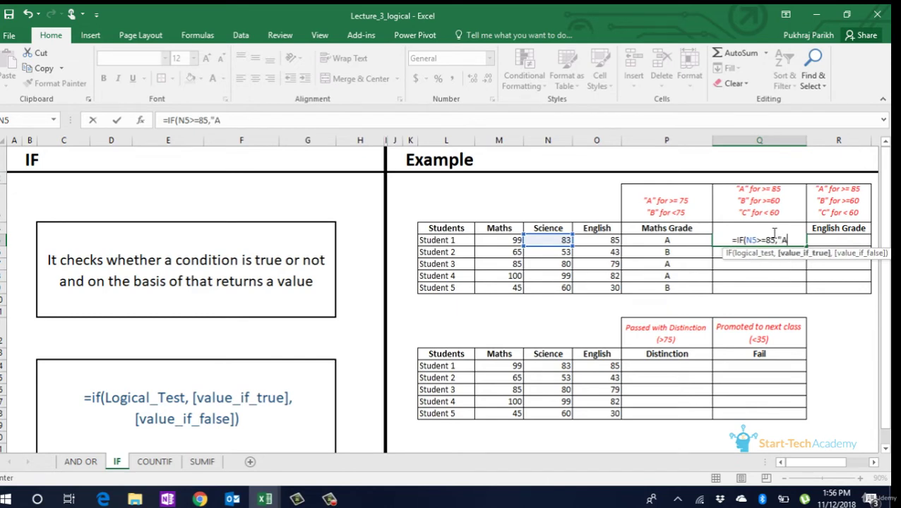
{"action": "type", "text": "\","}
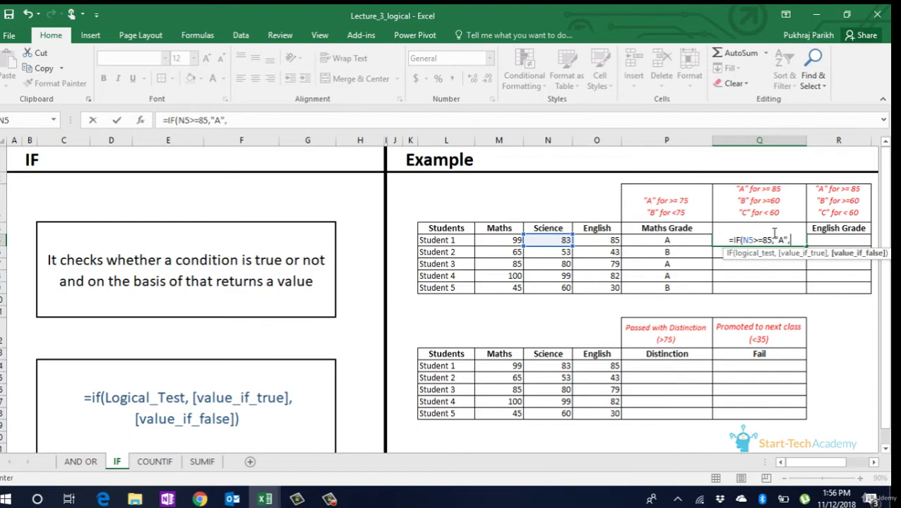
Step: Nest IF(N5<60,"C","B") as the false value of the Science Grade formula and fill it down to all students
{"action": "type", "text": "IF("}
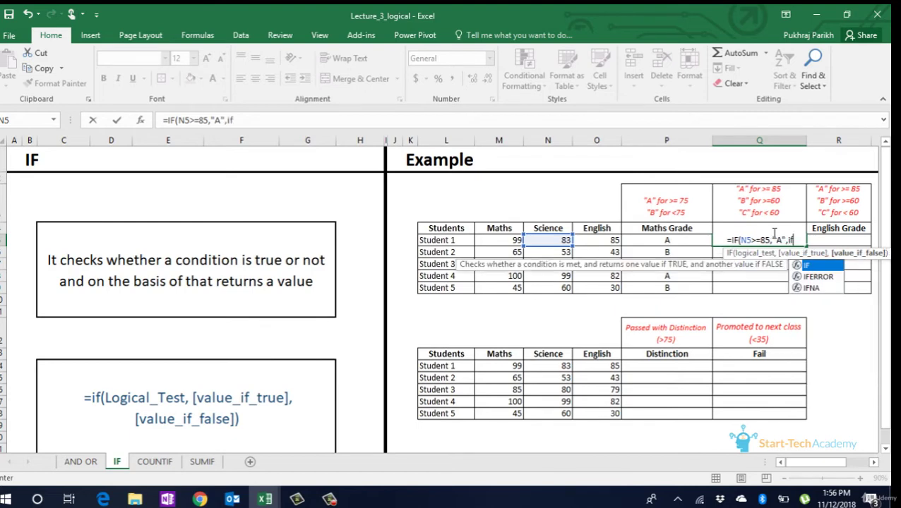
{"action": "key", "text": "Left"}
{"action": "key", "text": "Left"}
{"action": "key", "text": "Left"}
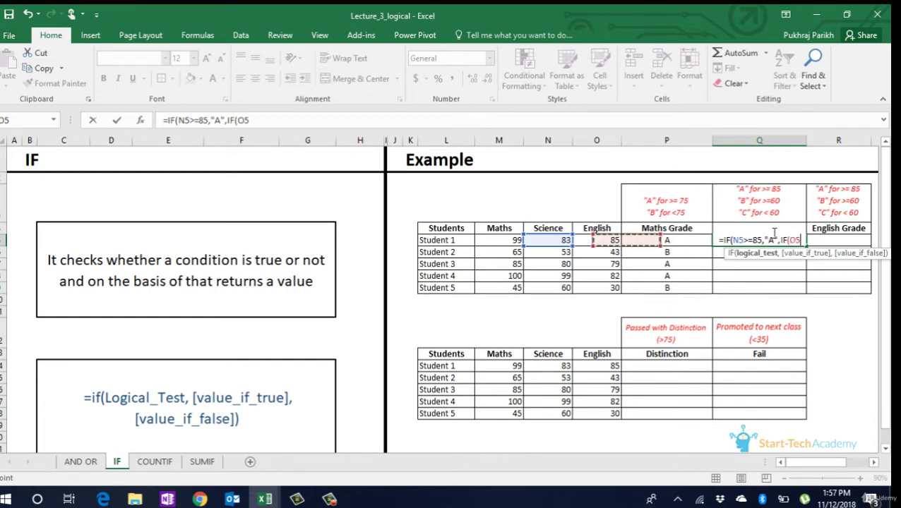
{"action": "type", "text": "<"}
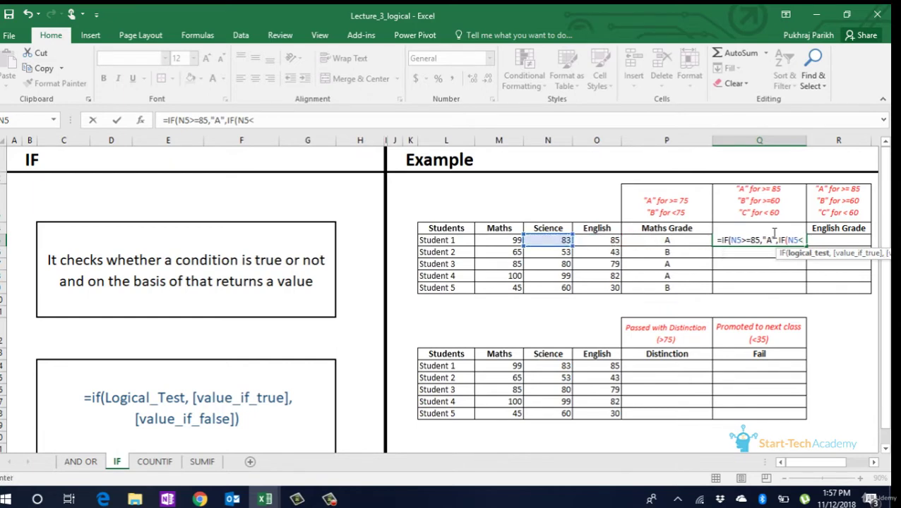
{"action": "type", "text": "60,\"C"}
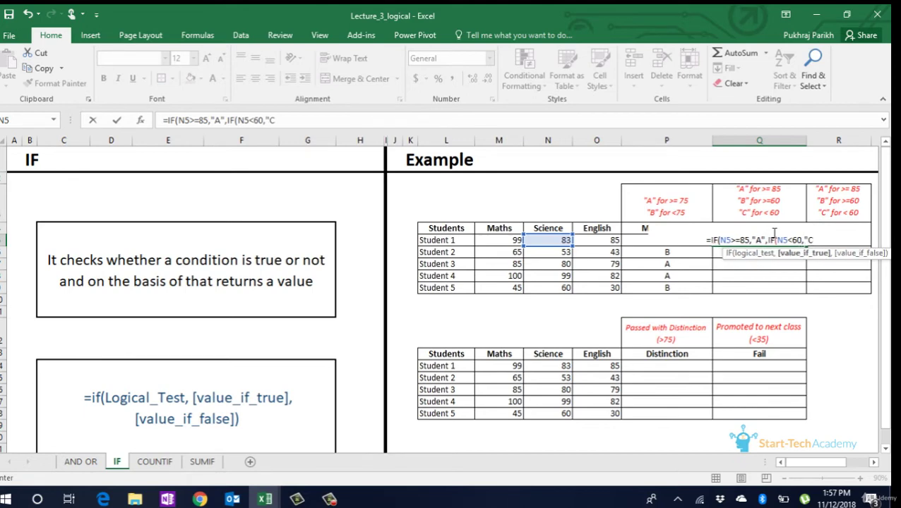
{"action": "type", "text": "\",\"B"}
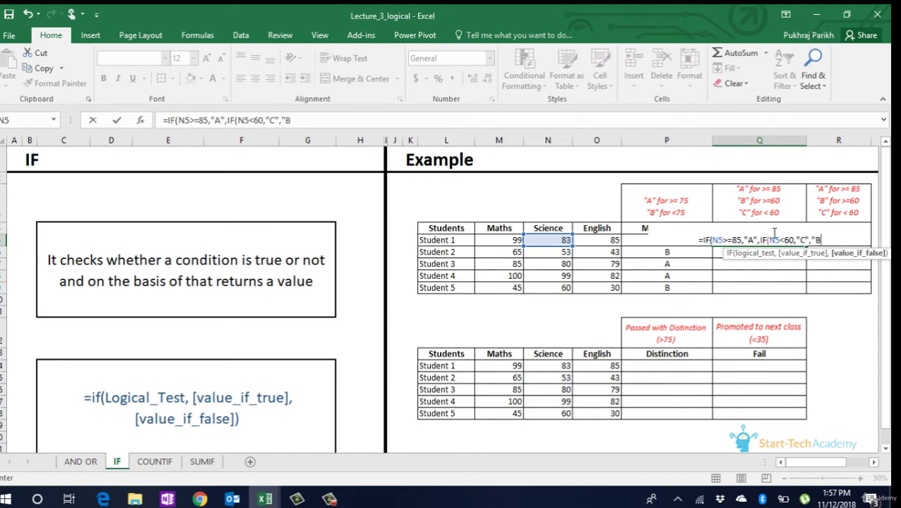
{"action": "type", "text": "\"))"}
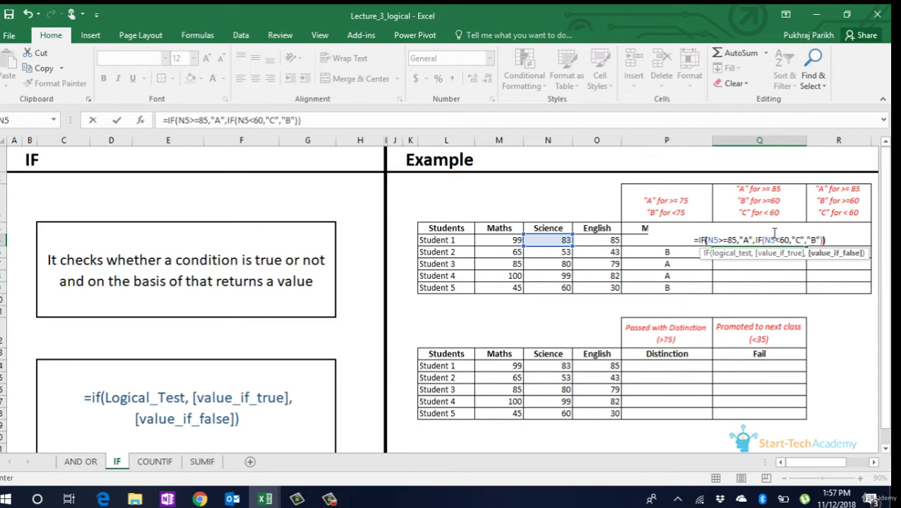
{"action": "key", "text": "Return"}
{"action": "left_click", "coordinate": [778, 243]}
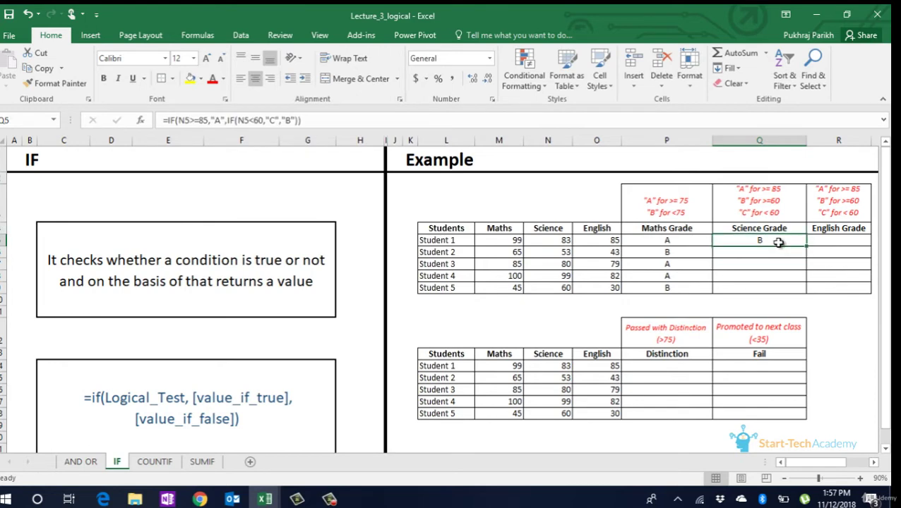
{"action": "double_click", "coordinate": [806, 247]}
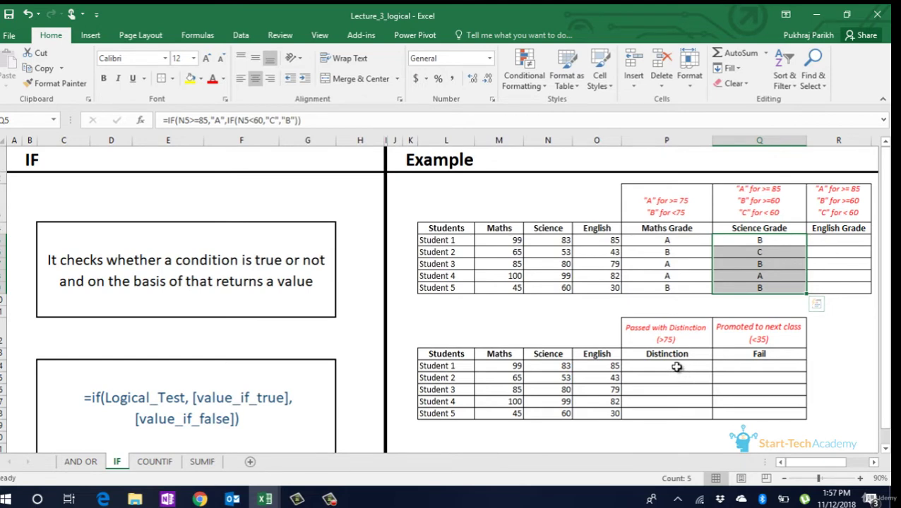
Step: Begin an IF formula with a nested AND function in Student 1's Distinction cell of the second table
{"action": "left_click", "coordinate": [676, 367]}
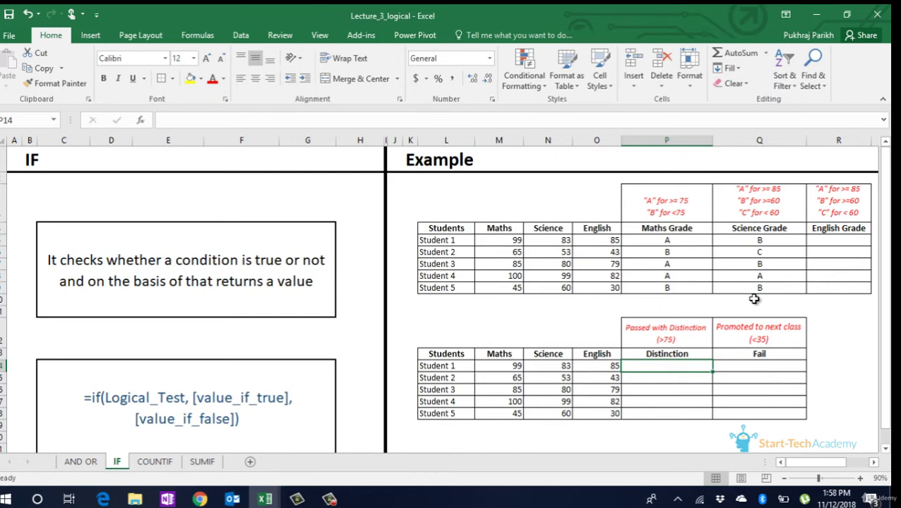
{"action": "type", "text": "="}
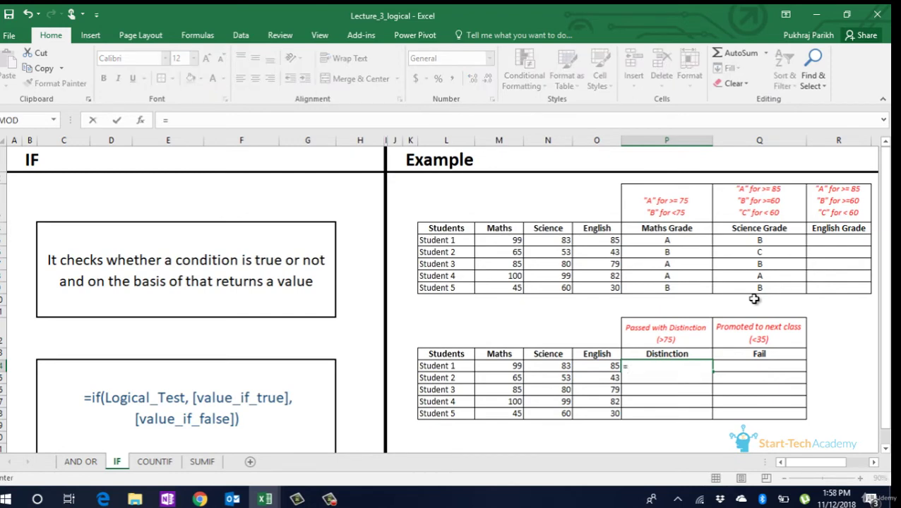
{"action": "type", "text": "if"}
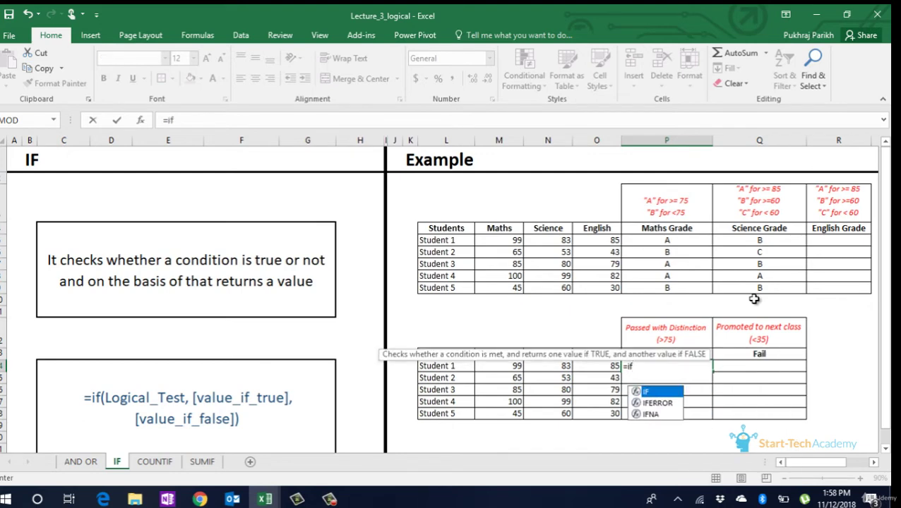
{"action": "key", "text": "Tab"}
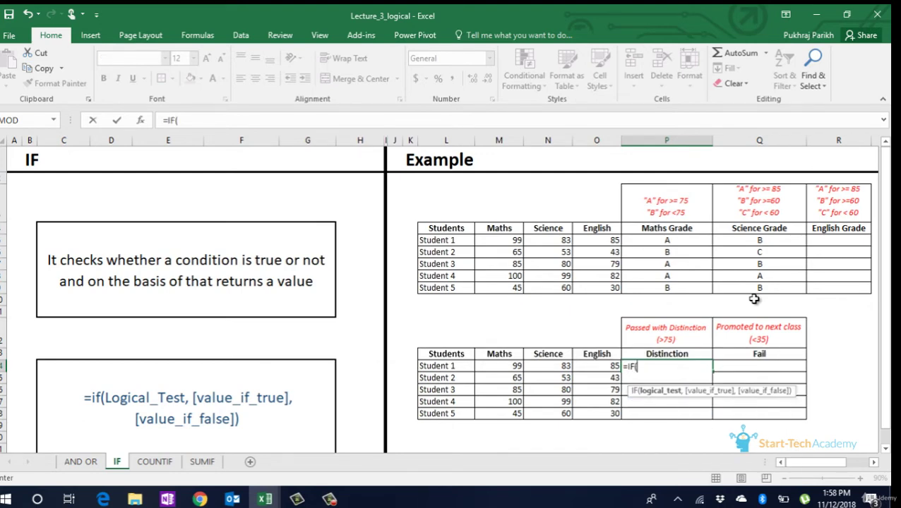
{"action": "type", "text": "and"}
{"action": "key", "text": "Tab"}
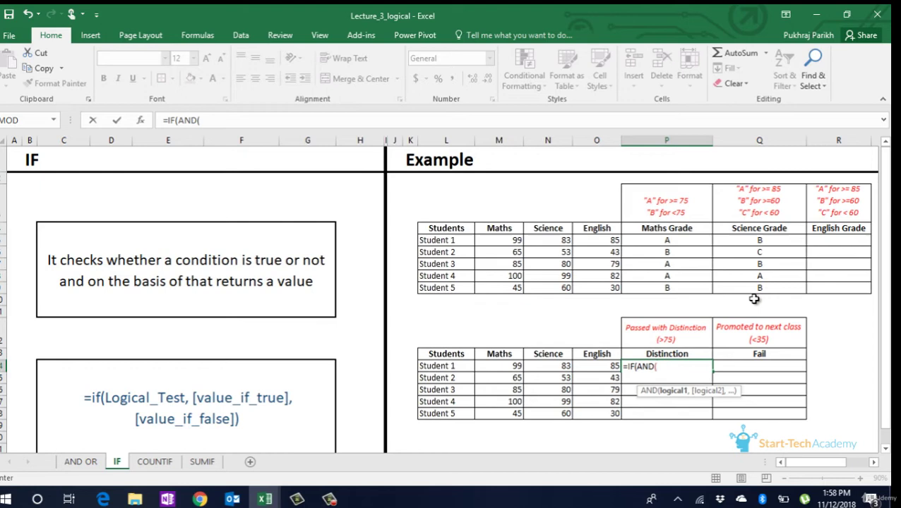
Step: Enter the AND conditions O14>75, N14>75 and M14>75 for Student 1's English, Science and Maths scores, and close the AND function
{"action": "key", "text": "Left"}
{"action": "type", "text": ">"}
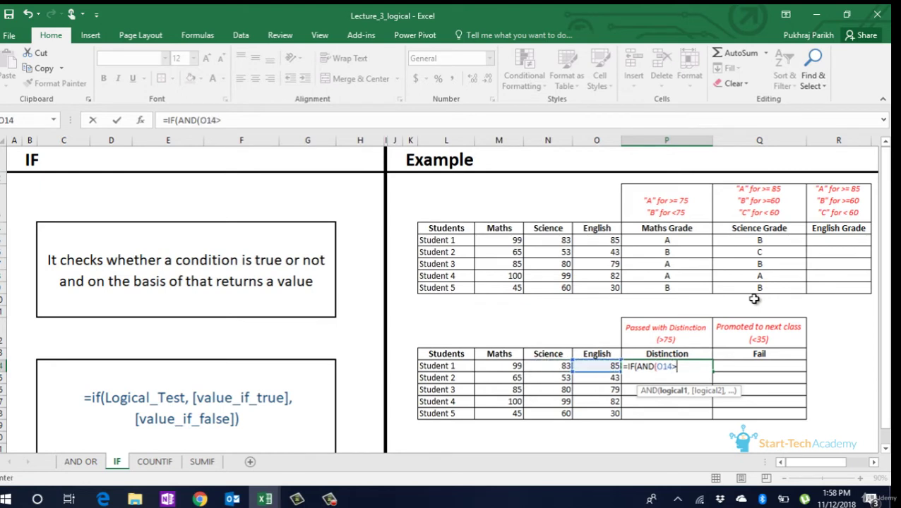
{"action": "type", "text": "75,"}
{"action": "key", "text": "Left"}
{"action": "key", "text": "Left"}
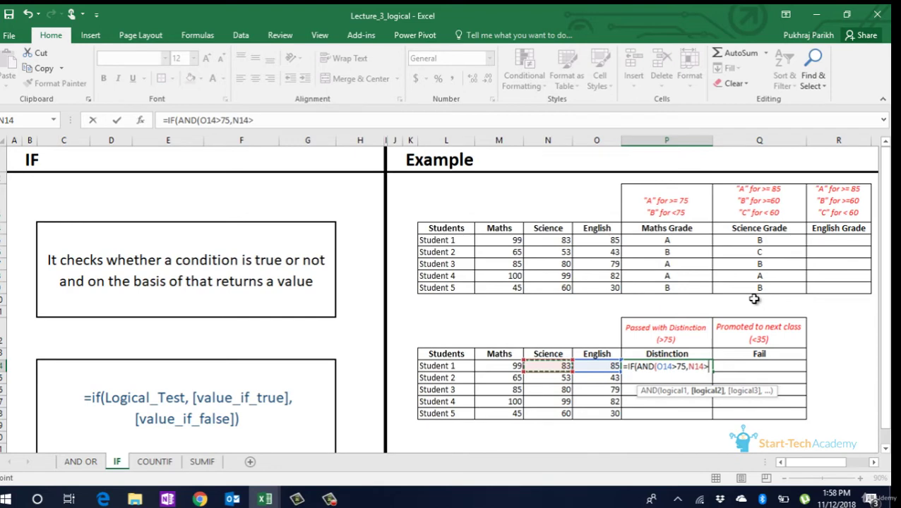
{"action": "type", "text": ">75"}
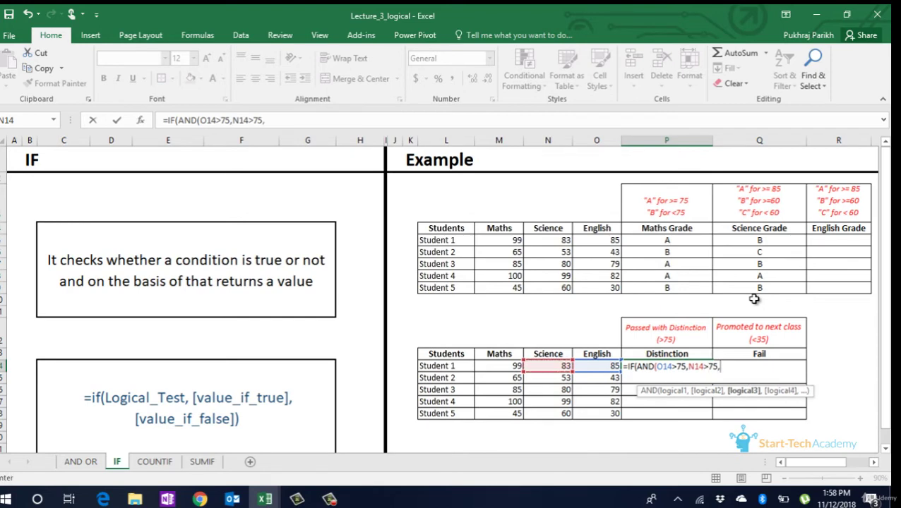
{"action": "type", "text": ","}
{"action": "key", "text": "Left"}
{"action": "key", "text": "Left"}
{"action": "key", "text": "Left"}
{"action": "type", "text": ">75)"}
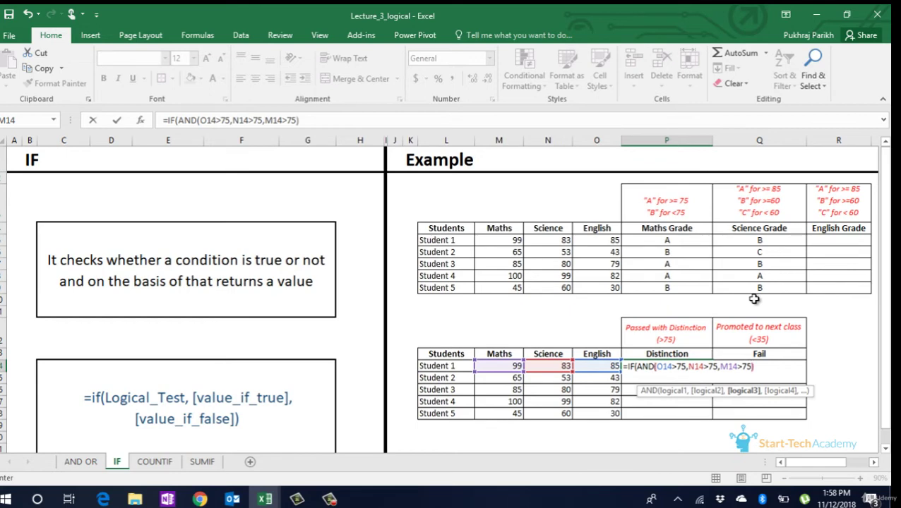
Step: Complete the Distinction formula with "Passed with Distinction" if true and an empty string if false, and fill it down to all students
{"action": "type", "text": ","}
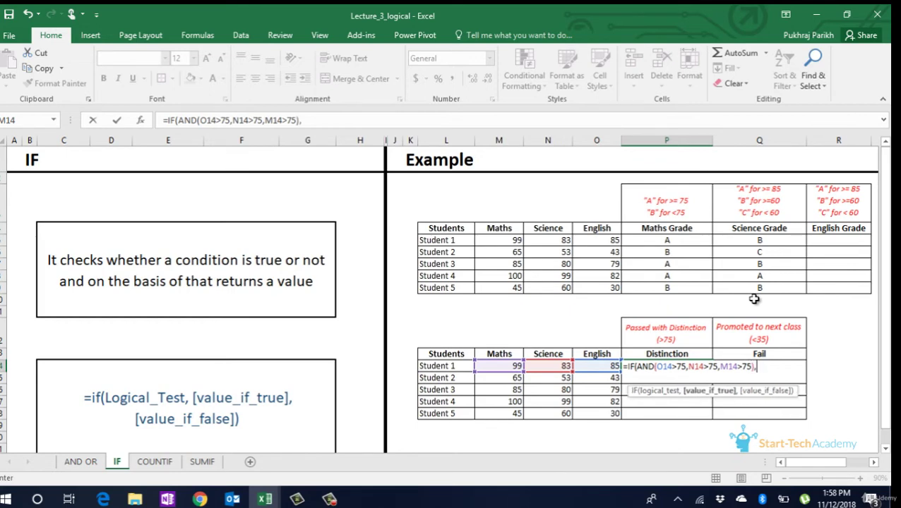
{"action": "type", "text": "\"Passed with"}
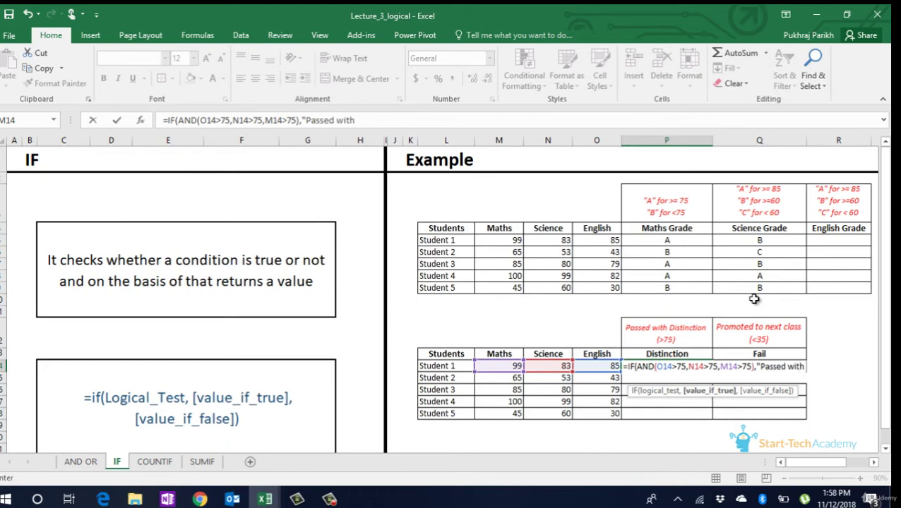
{"action": "type", "text": " Distinction"}
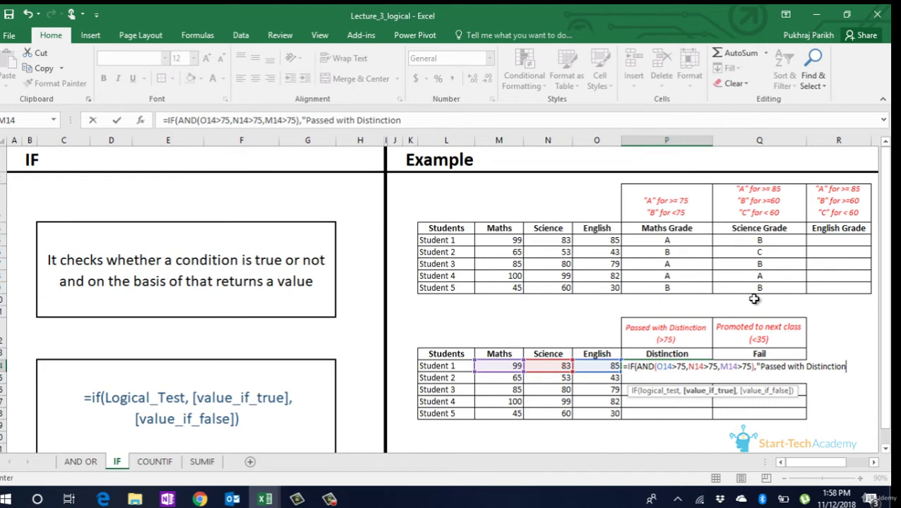
{"action": "type", "text": "\",\"\")"}
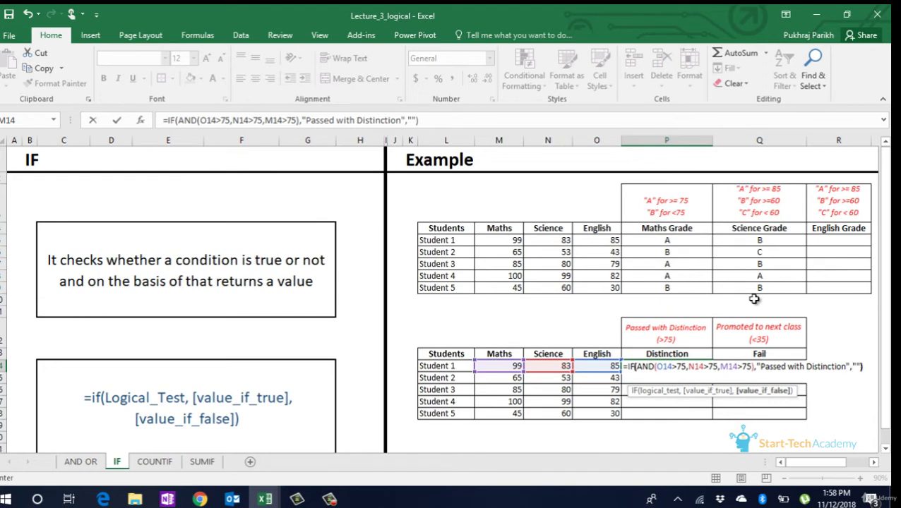
{"action": "key", "text": "Return"}
{"action": "left_click", "coordinate": [692, 365]}
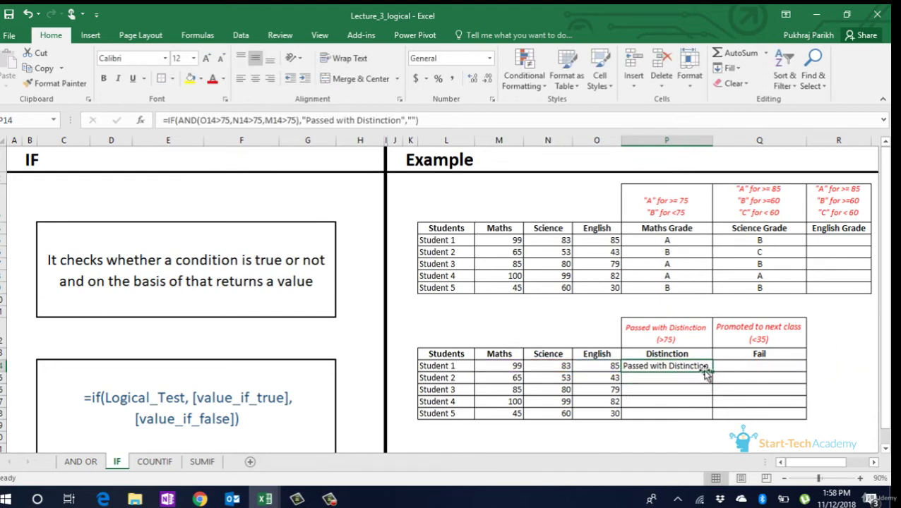
{"action": "double_click", "coordinate": [712, 372]}
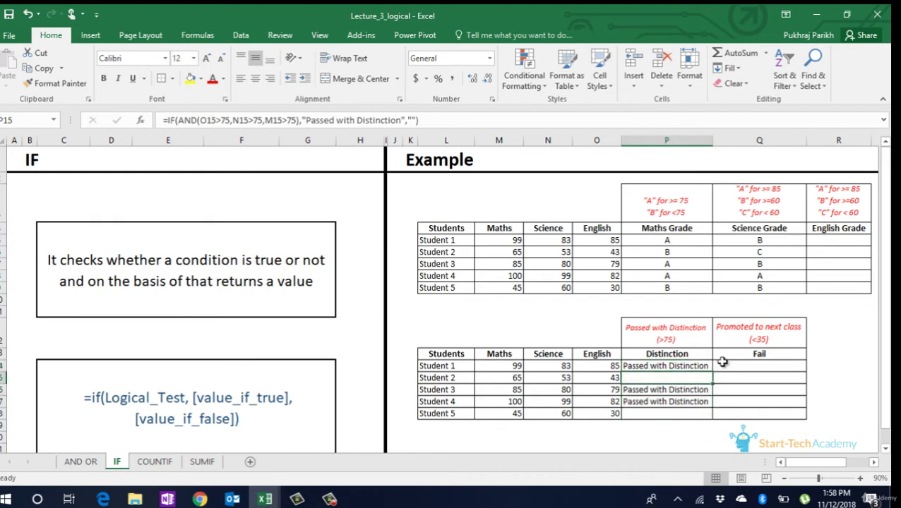
Step: Begin an IF formula with a nested OR function in Student 1's Fail cell
{"action": "left_click", "coordinate": [761, 363]}
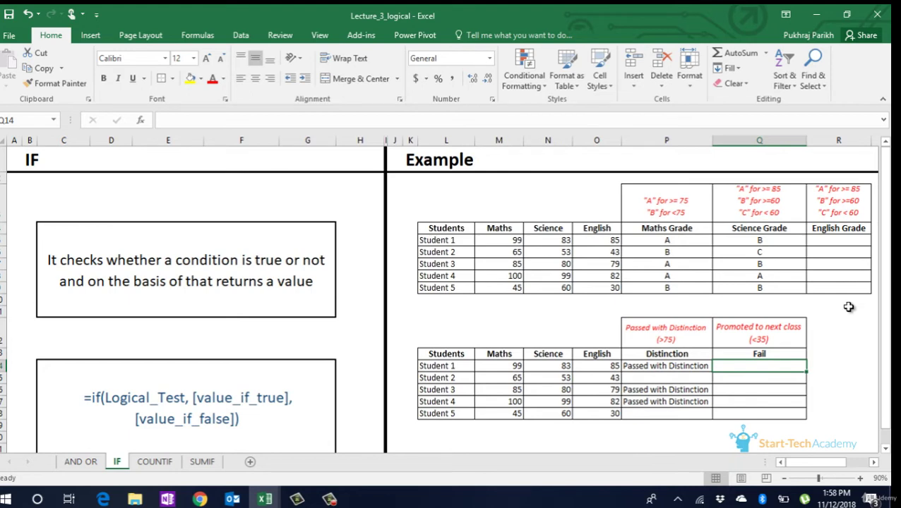
{"action": "type", "text": "="}
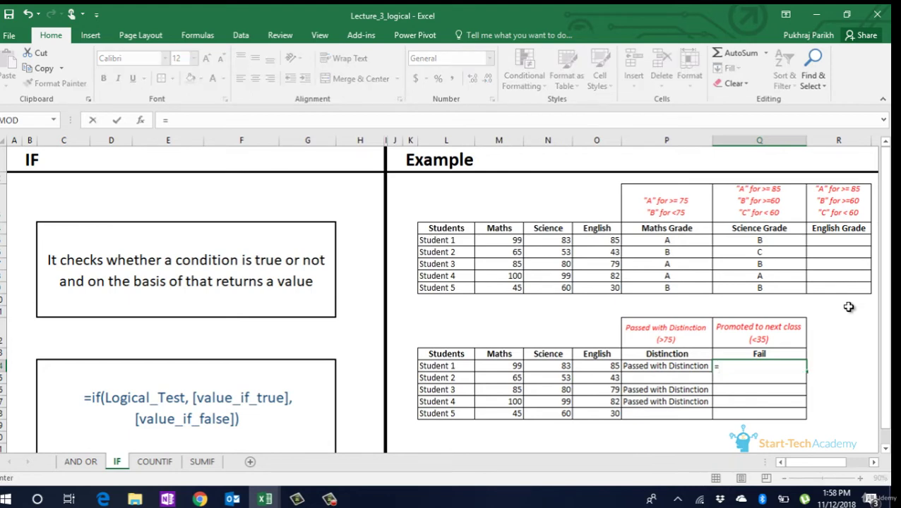
{"action": "type", "text": "if"}
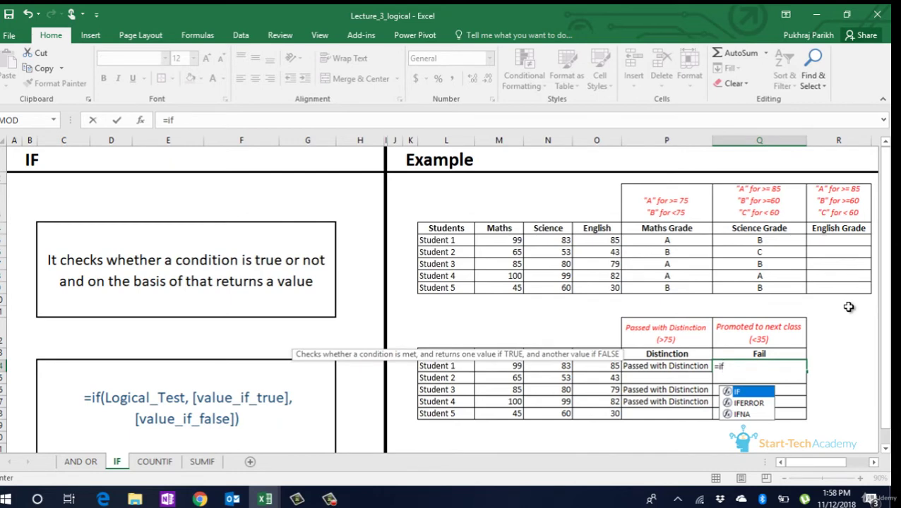
{"action": "key", "text": "Tab"}
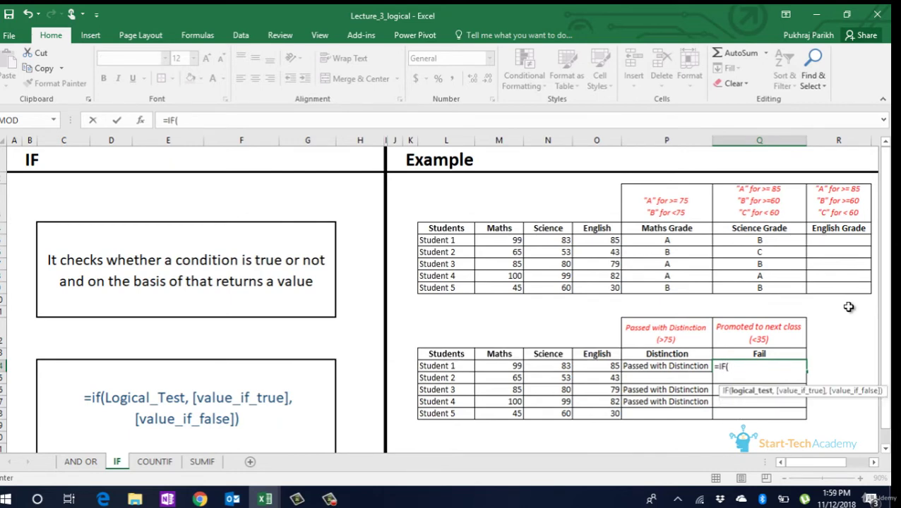
{"action": "type", "text": "o"}
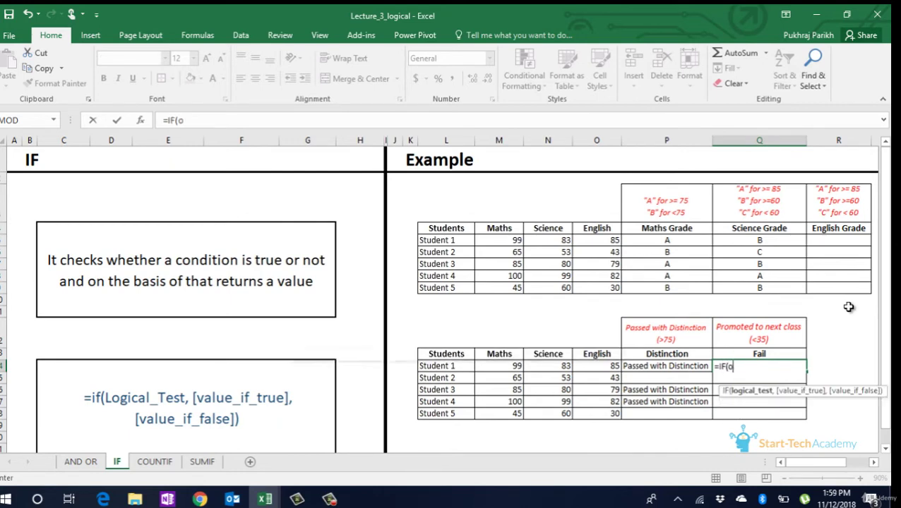
{"action": "type", "text": "r"}
{"action": "key", "text": "Tab"}
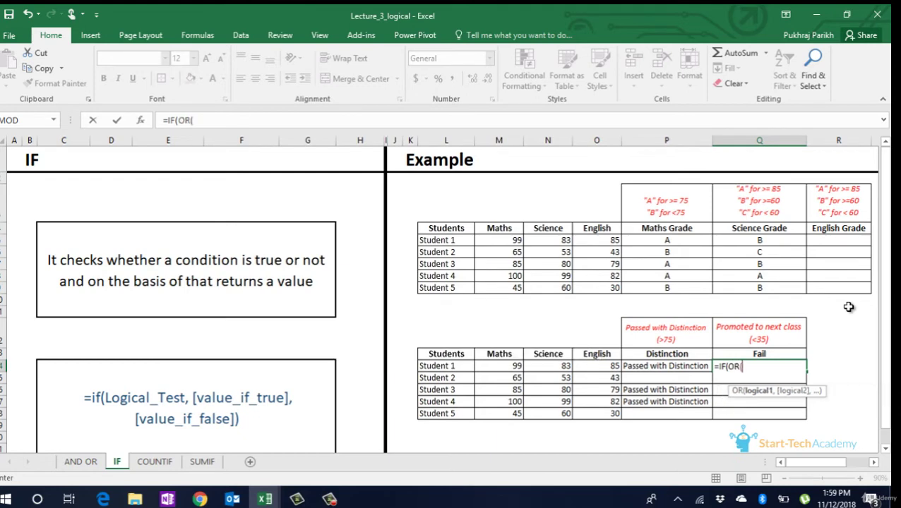
Step: Enter the OR conditions O14<35, N14<35 and M14<35 for Student 1's English, Science and Maths scores
{"action": "type", "text": "("}
{"action": "key", "text": "Left"}
{"action": "key", "text": "Left"}
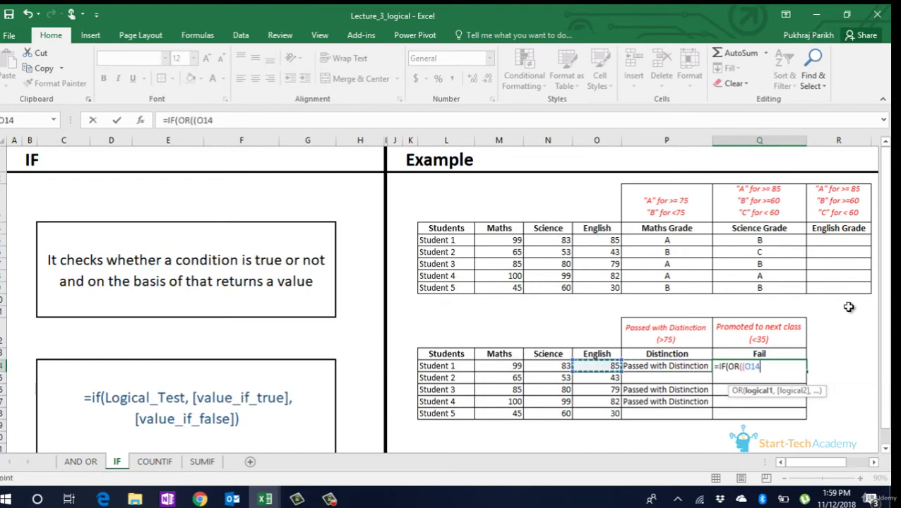
{"action": "type", "text": "<35"}
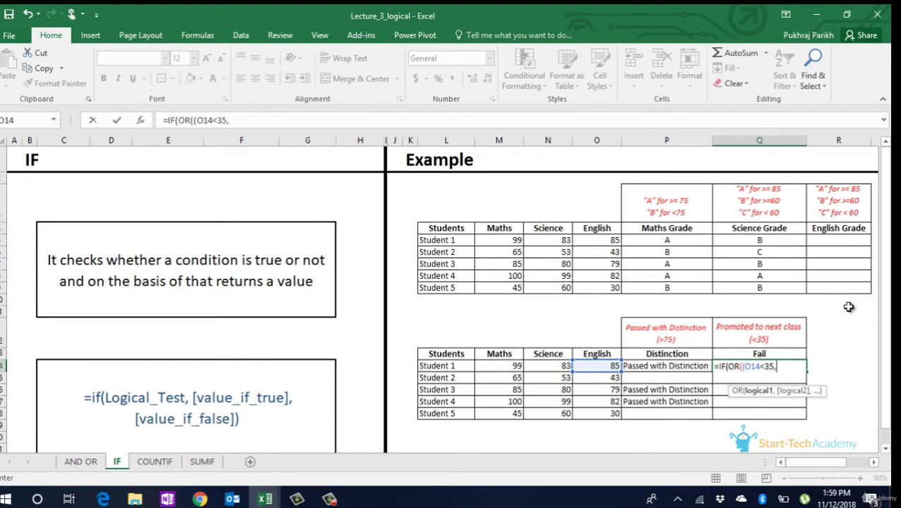
{"action": "type", "text": ","}
{"action": "key", "text": "Left"}
{"action": "key", "text": "Left"}
{"action": "key", "text": "Left"}
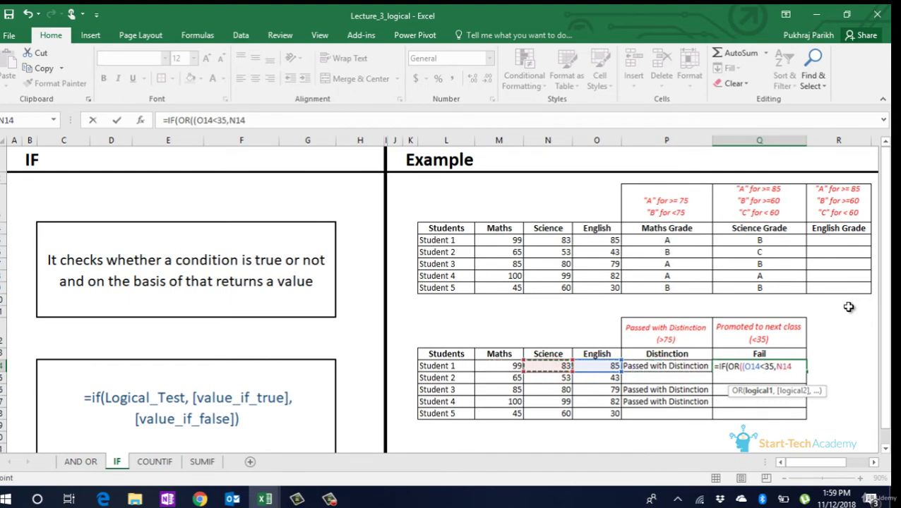
{"action": "type", "text": "<35,"}
{"action": "key", "text": "Left"}
{"action": "key", "text": "Left"}
{"action": "key", "text": "Left"}
{"action": "key", "text": "Left"}
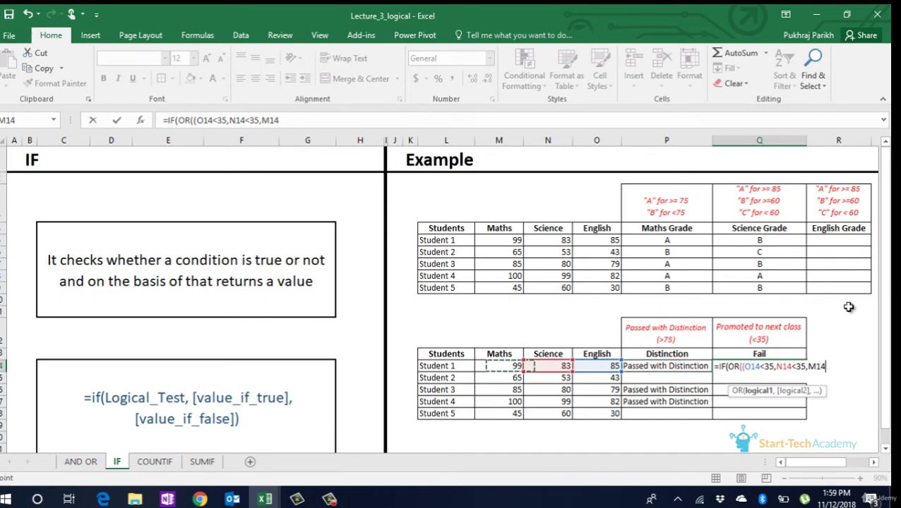
{"action": "type", "text": "<35"}
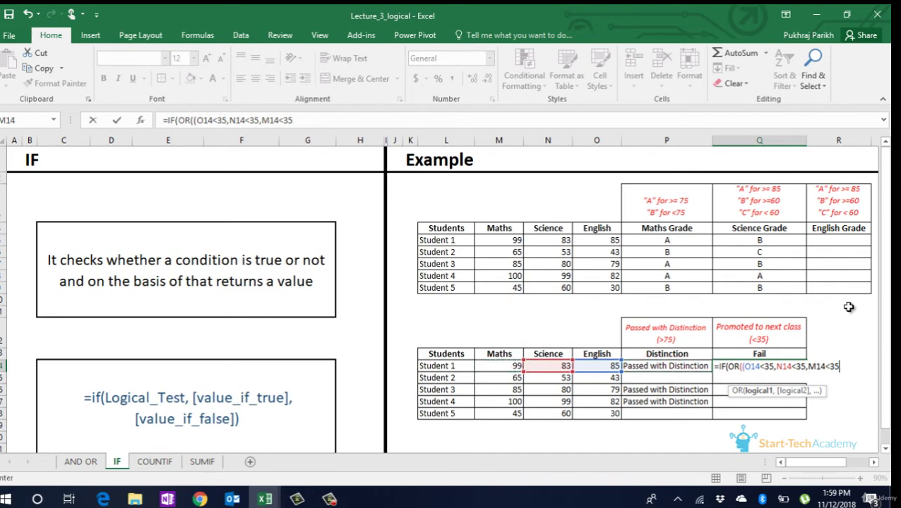
Step: Close the conditions and add "Failed" as the true value and "Promoted to next class" as the false value
{"action": "type", "text": "),\""}
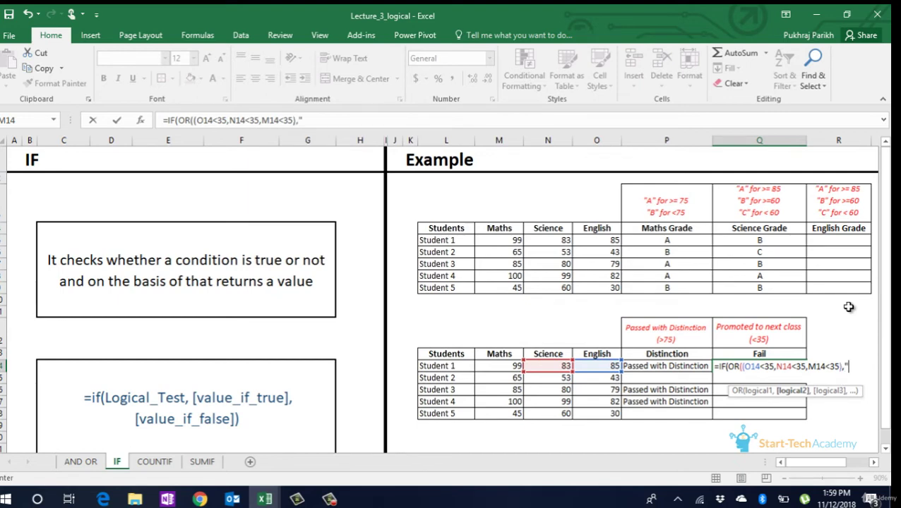
{"action": "type", "text": "Failed\",\"P"}
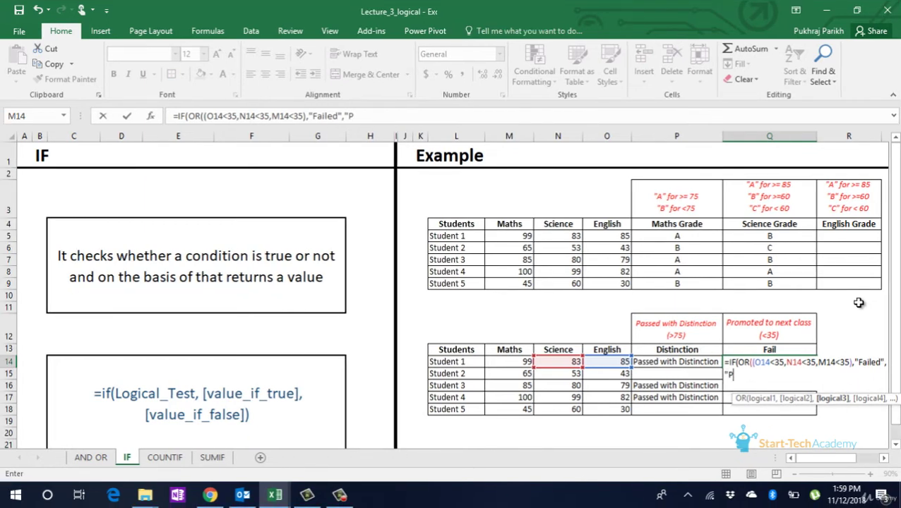
{"action": "type", "text": "romoted t"}
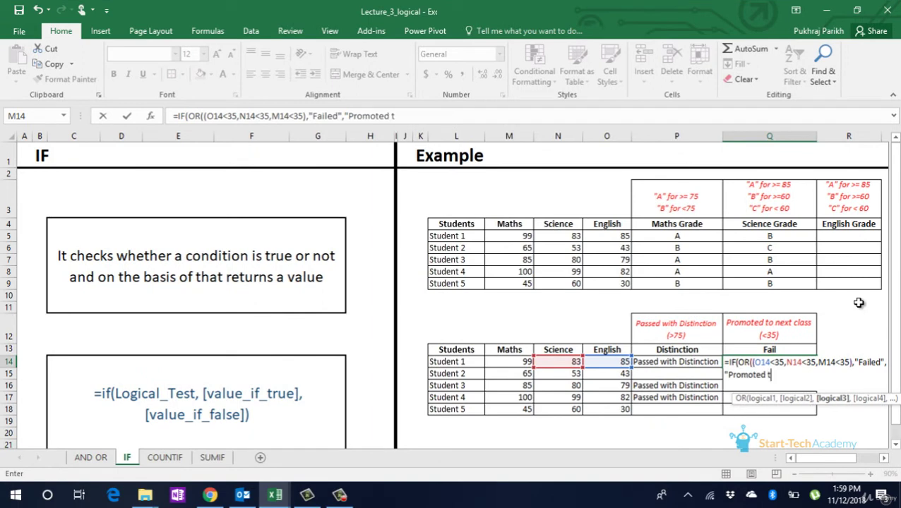
{"action": "type", "text": "o next cl"}
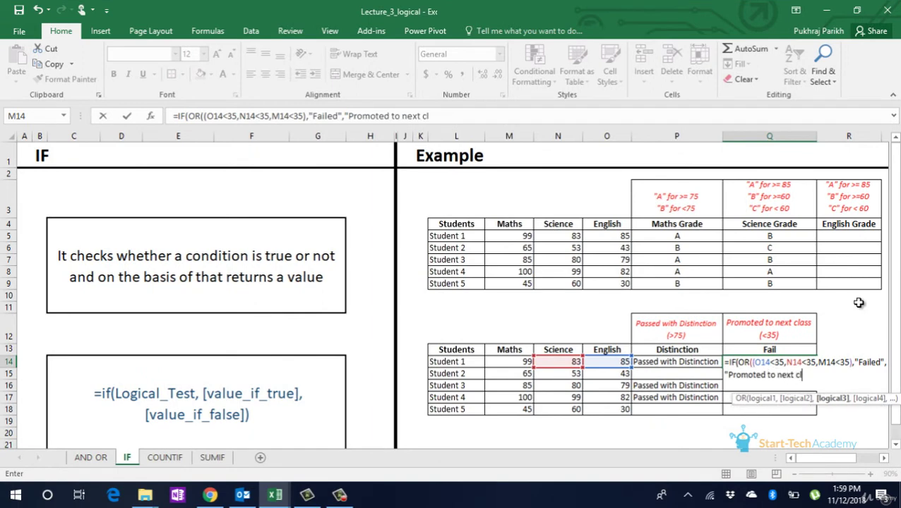
{"action": "type", "text": "ass\")"}
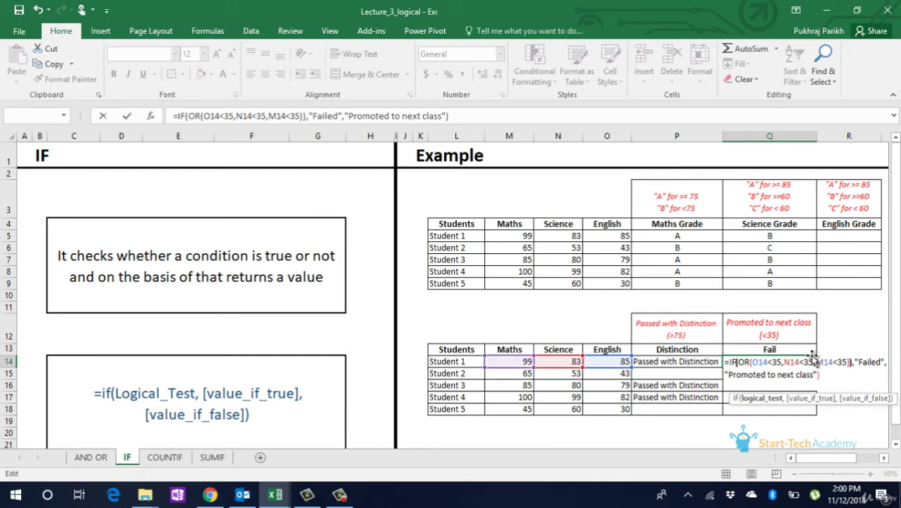
Step: Correct the parentheses so the Fail formula reads =IF(OR(O14<35,N14<35,M14<35),"Failed","Promoted to next class"), and enter it
{"action": "left_click", "coordinate": [812, 359]}
{"action": "type", "text": ")"}
{"action": "key", "text": "BackSpace"}
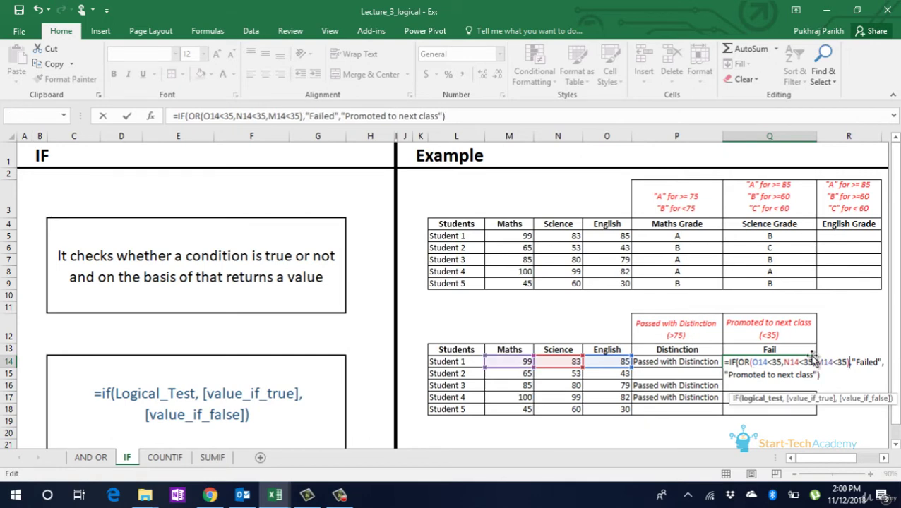
{"action": "key", "text": "End"}
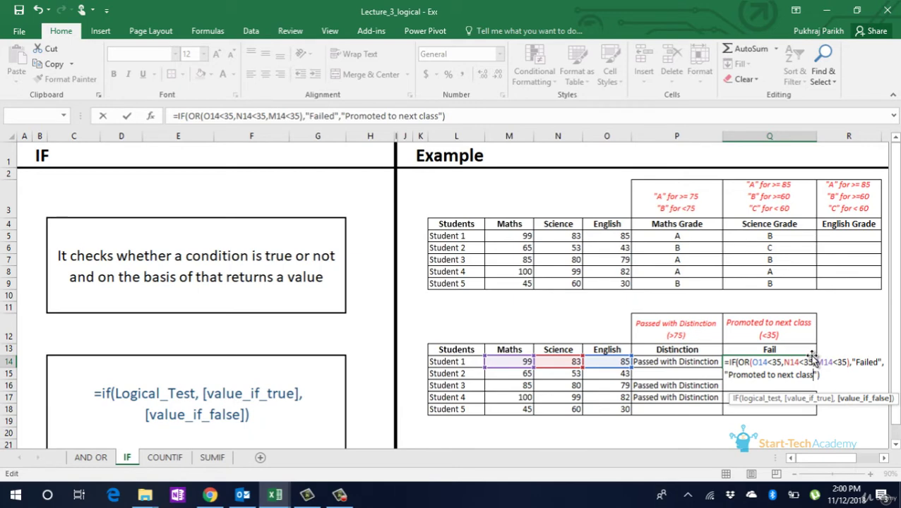
{"action": "key", "text": "Return"}
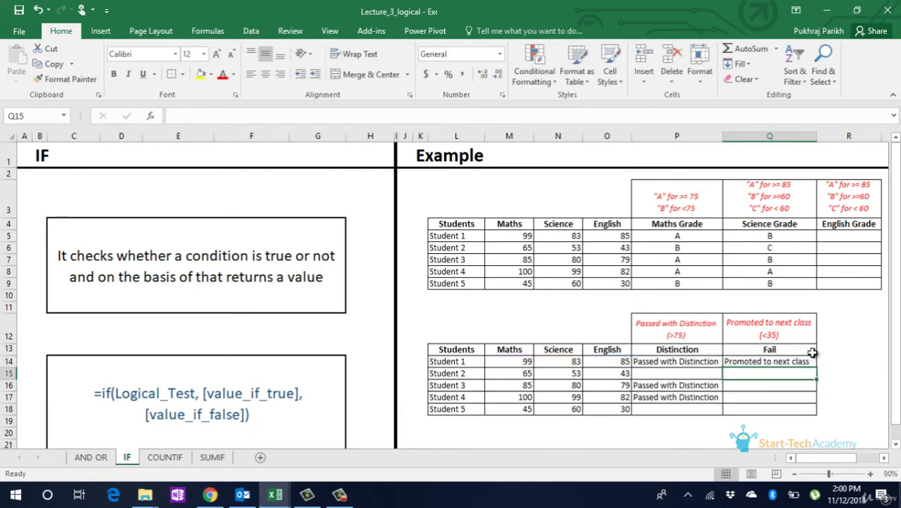
Step: Fill the Fail formula down to all students and check the copied formulas for Students 4 and 5
{"action": "left_click", "coordinate": [802, 361]}
{"action": "left_click_drag", "start_coordinate": [821, 368], "coordinate": [819, 410]}
{"action": "left_click", "coordinate": [757, 399]}
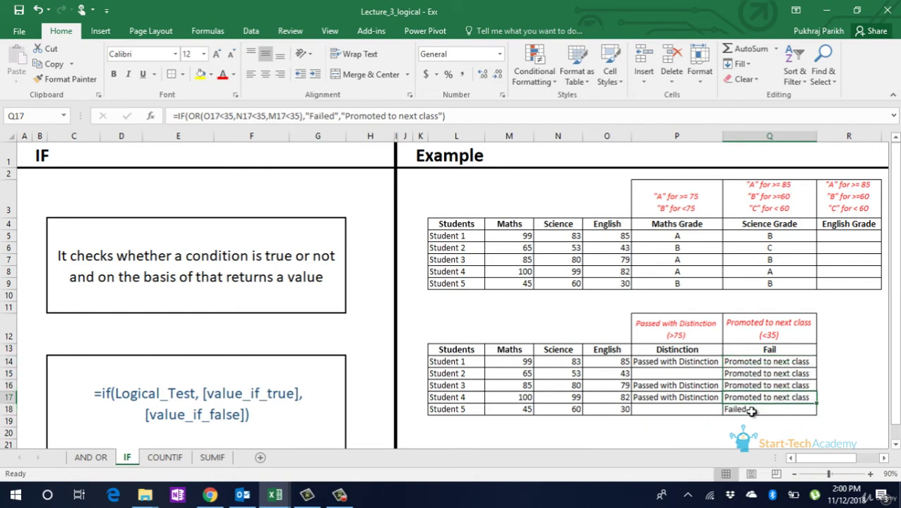
{"action": "left_click", "coordinate": [756, 409]}
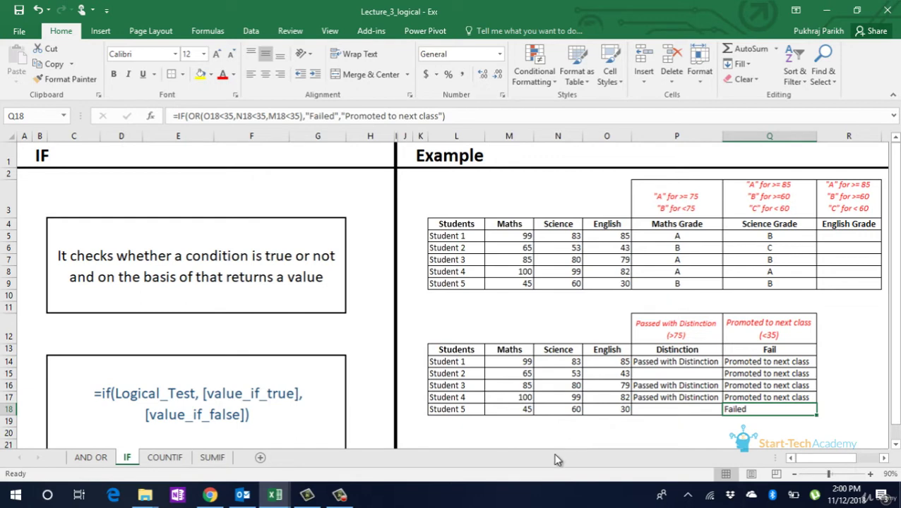
Step: On the COUNTIF sheet, enter =COUNTIF(P5:P9,L15) as the Maths count for grade A in cell M15
{"action": "left_click", "coordinate": [164, 458]}
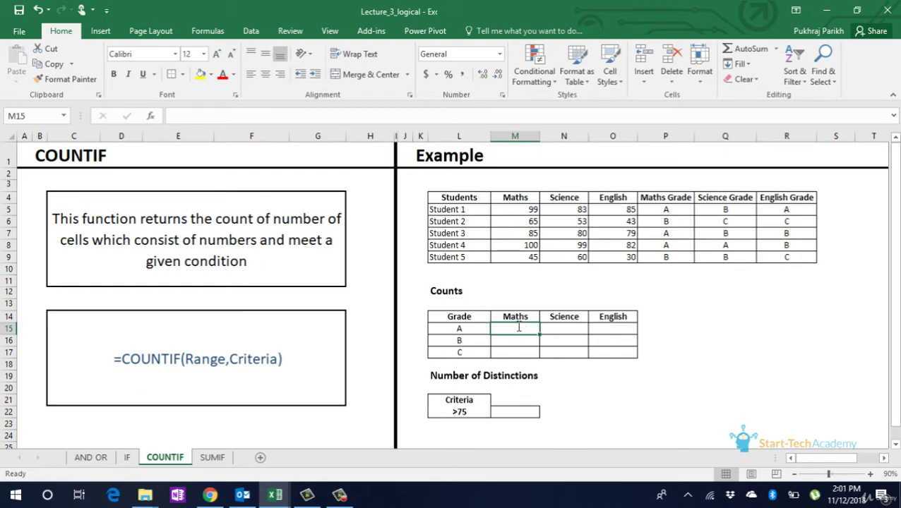
{"action": "type", "text": "=coun"}
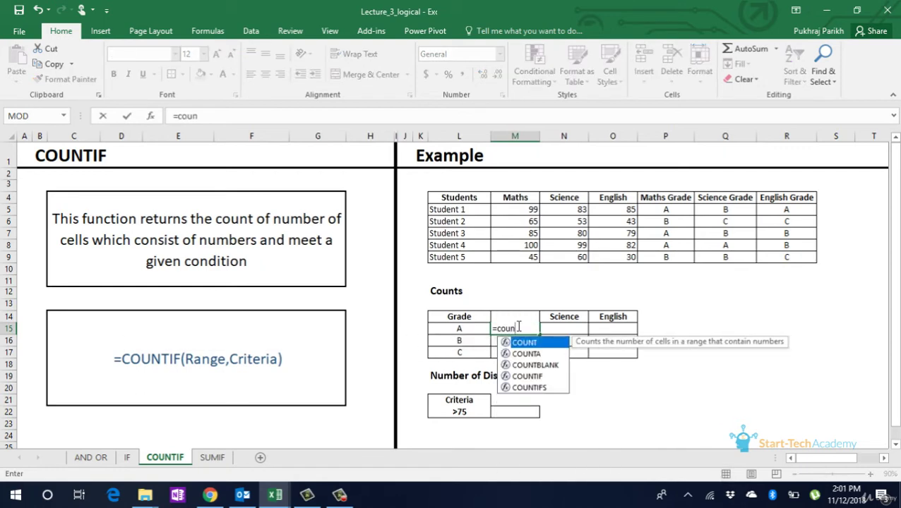
{"action": "key", "text": "Down"}
{"action": "key", "text": "Down"}
{"action": "key", "text": "Down"}
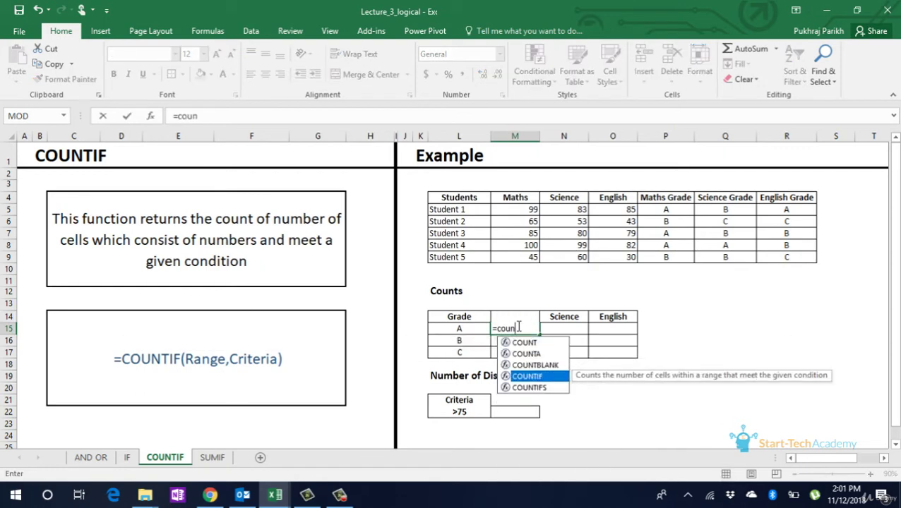
{"action": "key", "text": "Tab"}
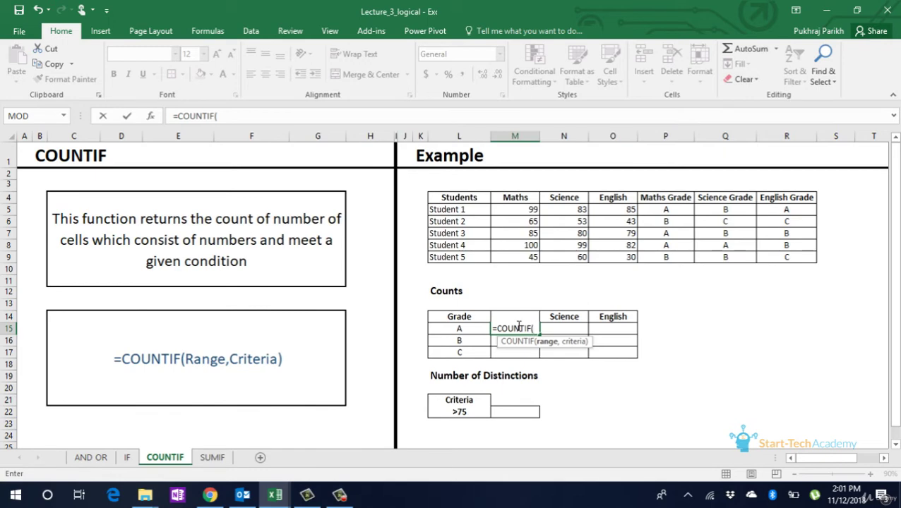
{"action": "left_click_drag", "start_coordinate": [665, 209], "coordinate": [668, 257]}
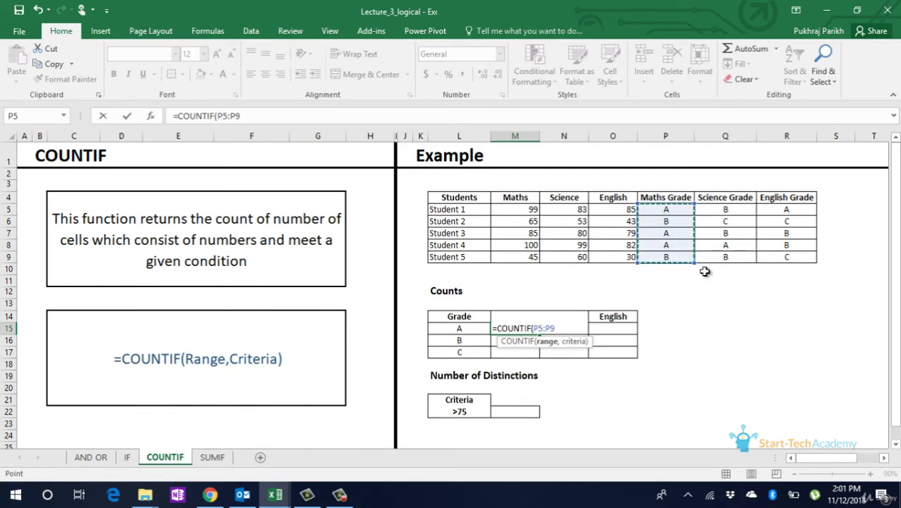
{"action": "type", "text": ","}
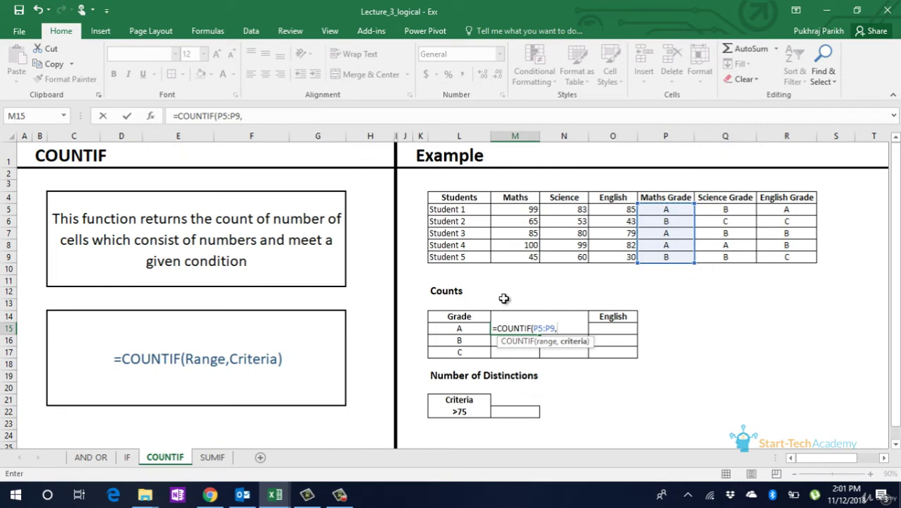
{"action": "left_click", "coordinate": [462, 330]}
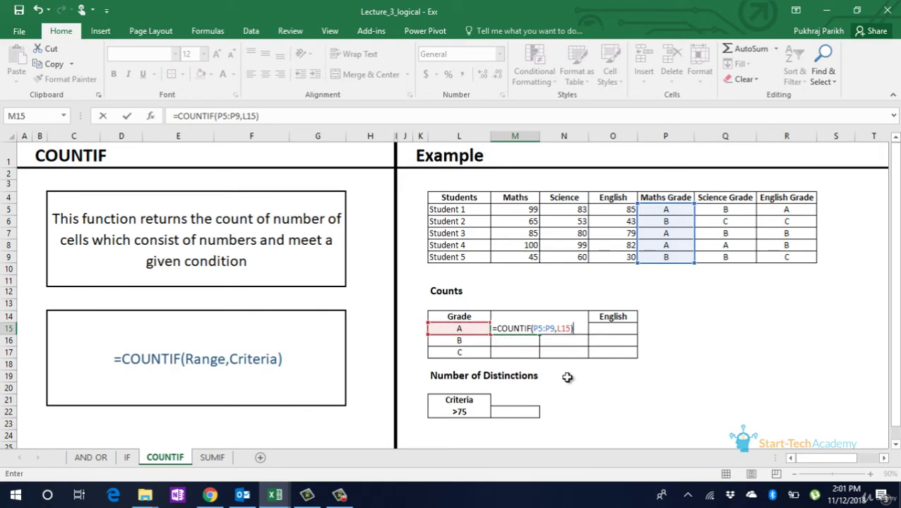
{"action": "key", "text": "Return"}
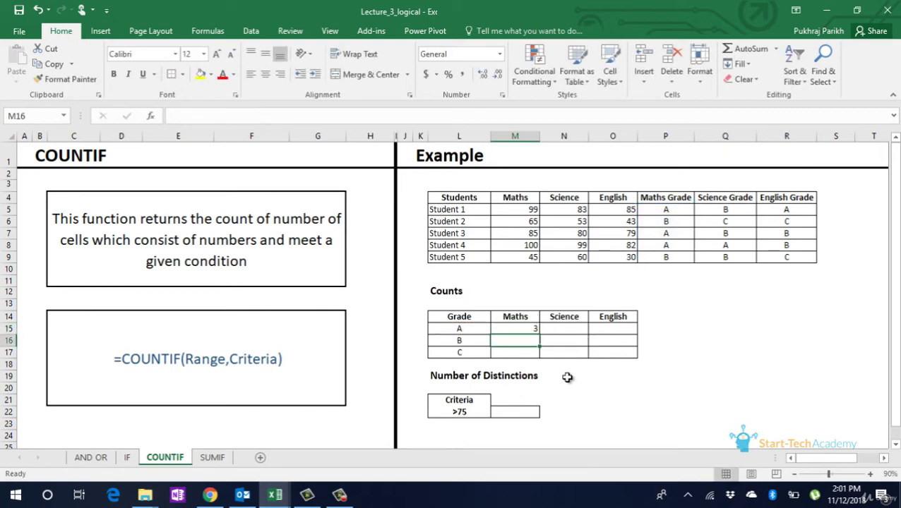
Step: Make the range absolute as $P$5:$P$9 in the Maths grade A count and fill the formula down to grades B and C
{"action": "left_click", "coordinate": [533, 329]}
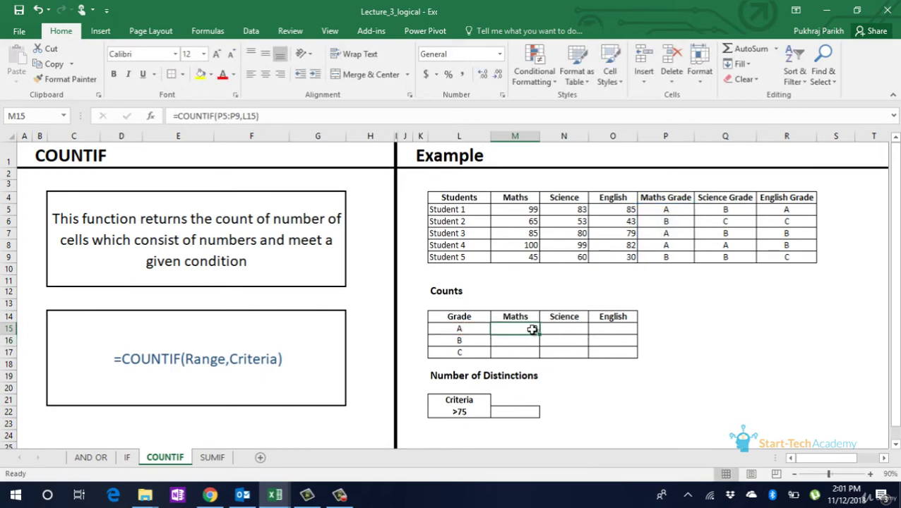
{"action": "left_click", "coordinate": [236, 115]}
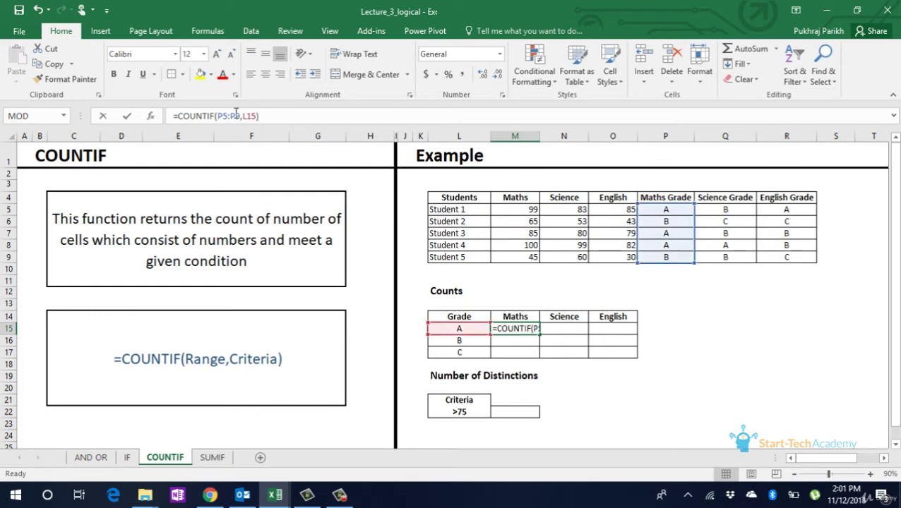
{"action": "left_click_drag", "start_coordinate": [237, 115], "coordinate": [221, 116]}
{"action": "key", "text": "F4"}
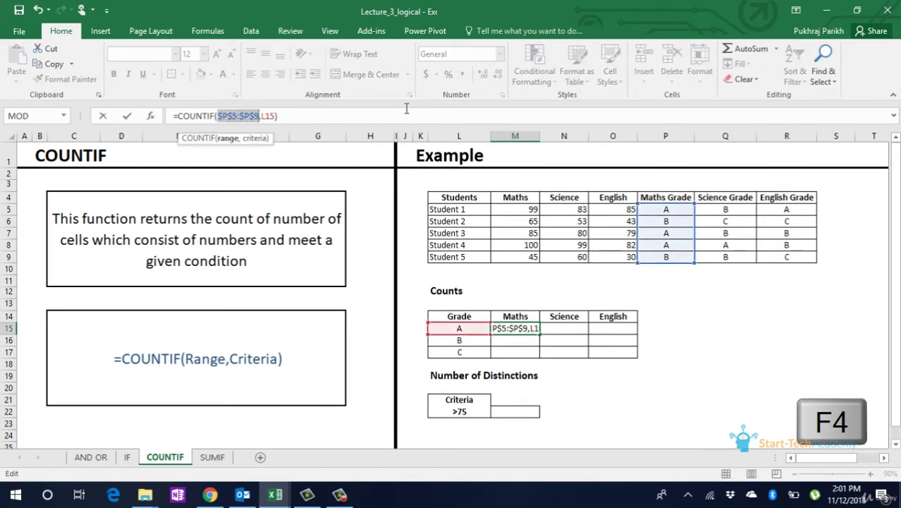
{"action": "key", "text": "Return"}
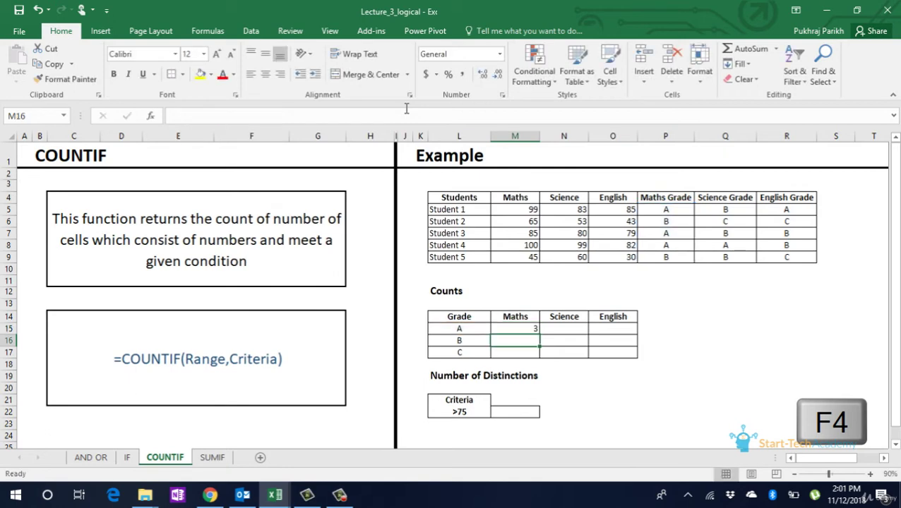
{"action": "left_click", "coordinate": [524, 325]}
{"action": "left_click_drag", "start_coordinate": [539, 332], "coordinate": [538, 353]}
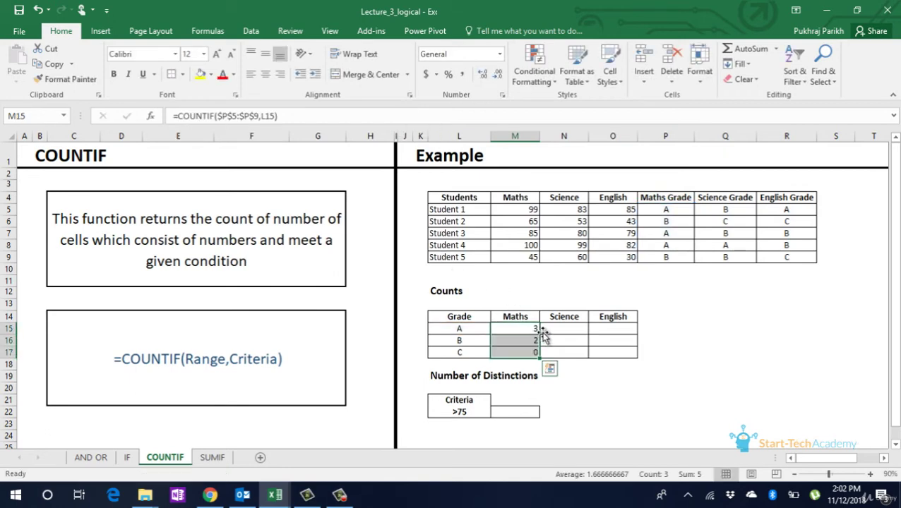
Step: Change the references in M15 to mixed ones so the formula reads =COUNTIF(P$5:P$9,$L15), and enter it
{"action": "left_click", "coordinate": [521, 328]}
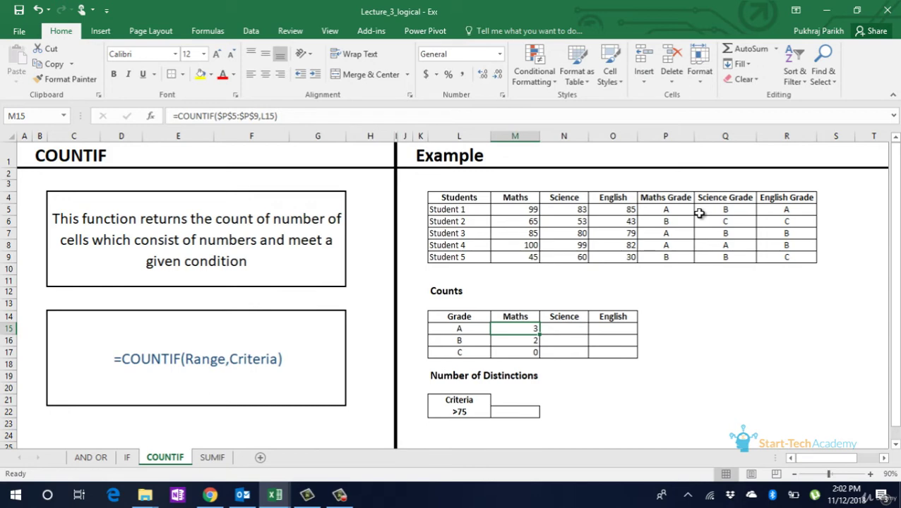
{"action": "left_click", "coordinate": [234, 117]}
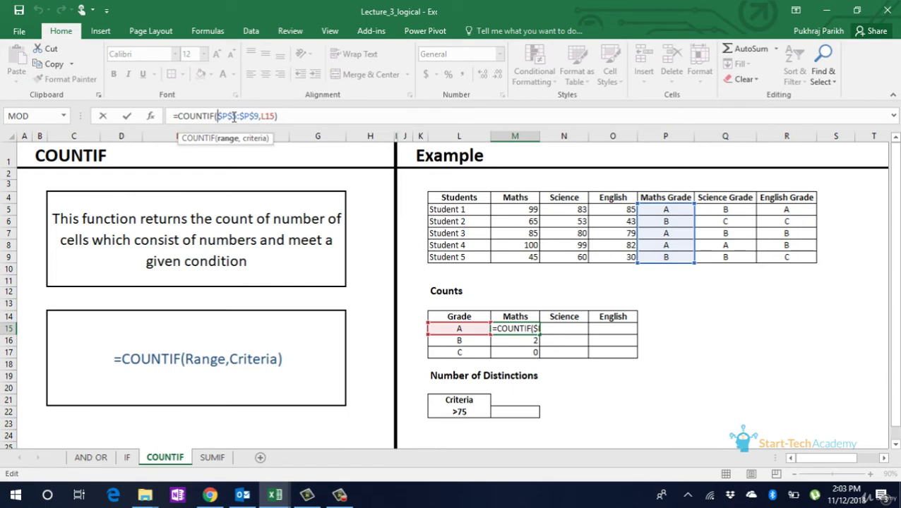
{"action": "key", "text": "F4"}
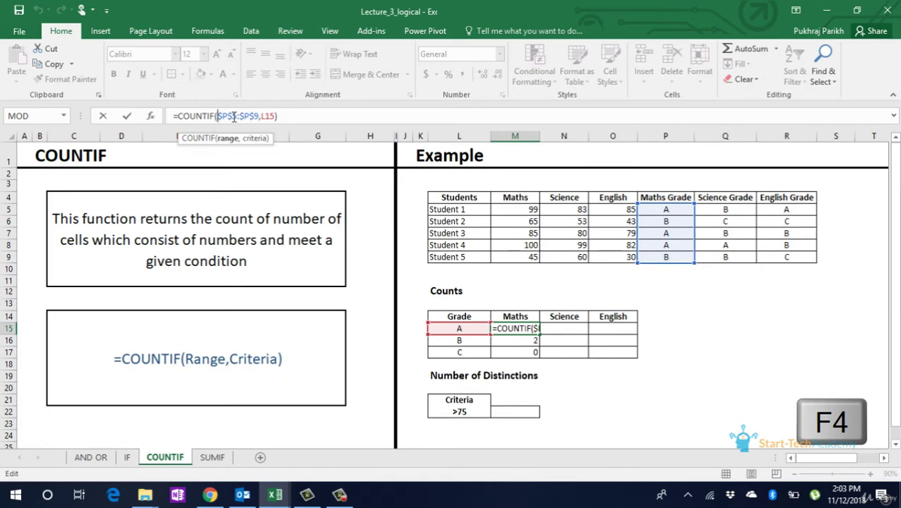
{"action": "key", "text": "F4"}
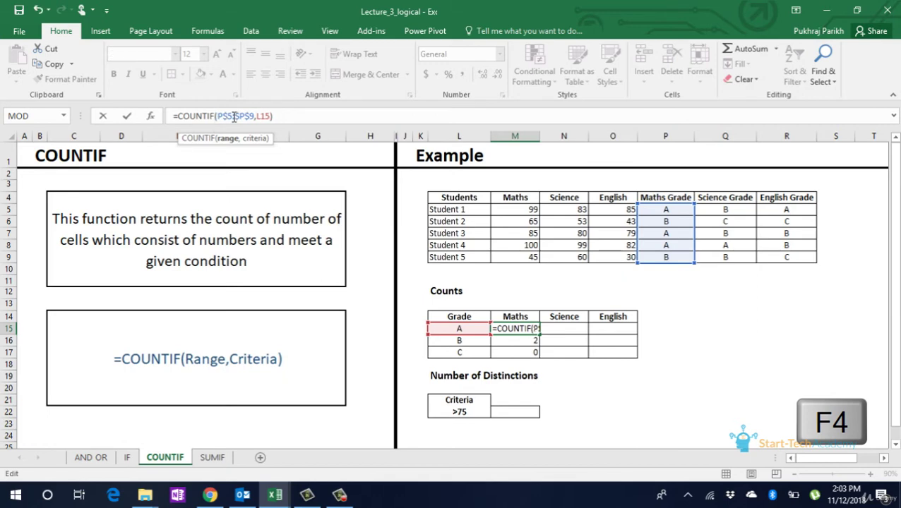
{"action": "left_click", "coordinate": [233, 117]}
{"action": "key", "text": "F4"}
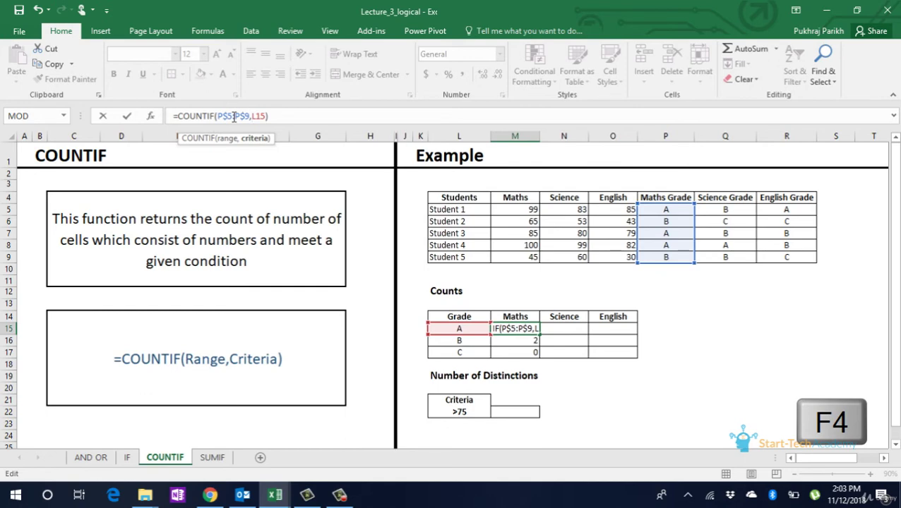
{"action": "type", "text": "$"}
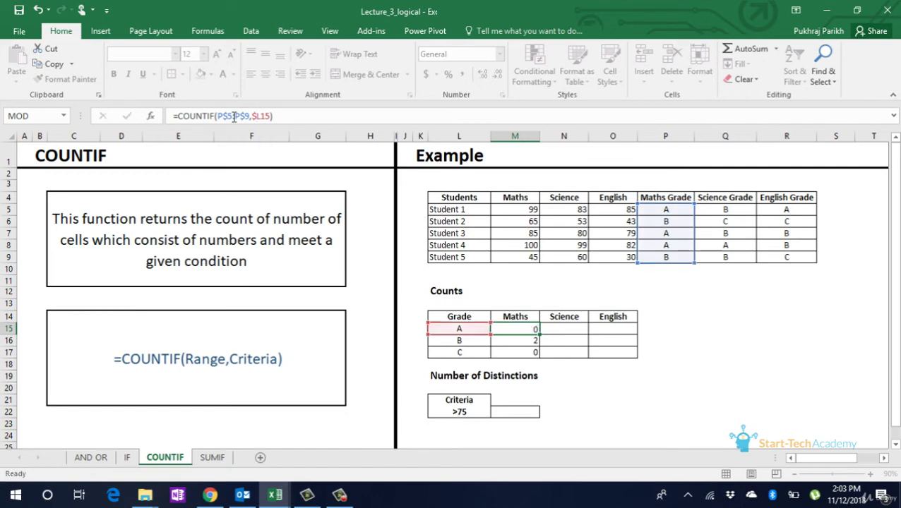
{"action": "key", "text": "Return"}
Step: Fill the grade A count formula across to Science and English, and copy those two columns down to grades B and C
{"action": "left_click", "coordinate": [515, 329]}
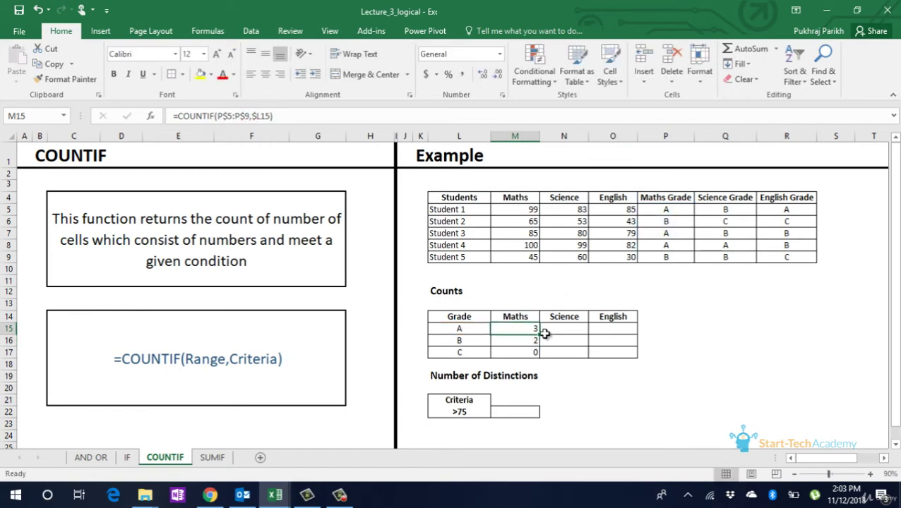
{"action": "left_click_drag", "start_coordinate": [539, 335], "coordinate": [615, 329]}
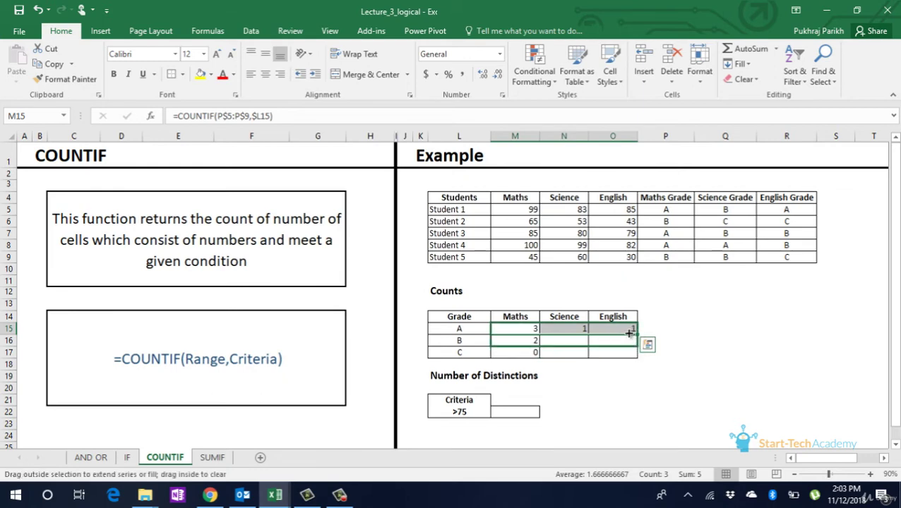
{"action": "left_click_drag", "start_coordinate": [583, 325], "coordinate": [639, 357]}
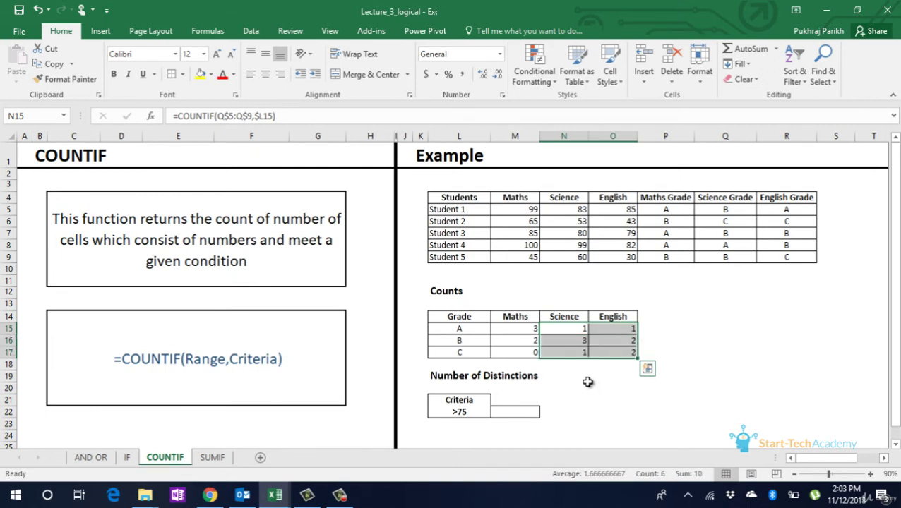
Step: Start a COUNTIFS formula in M22 under Number of Distinctions with the Maths scores M5:M9 and criterion L22
{"action": "left_click", "coordinate": [533, 409]}
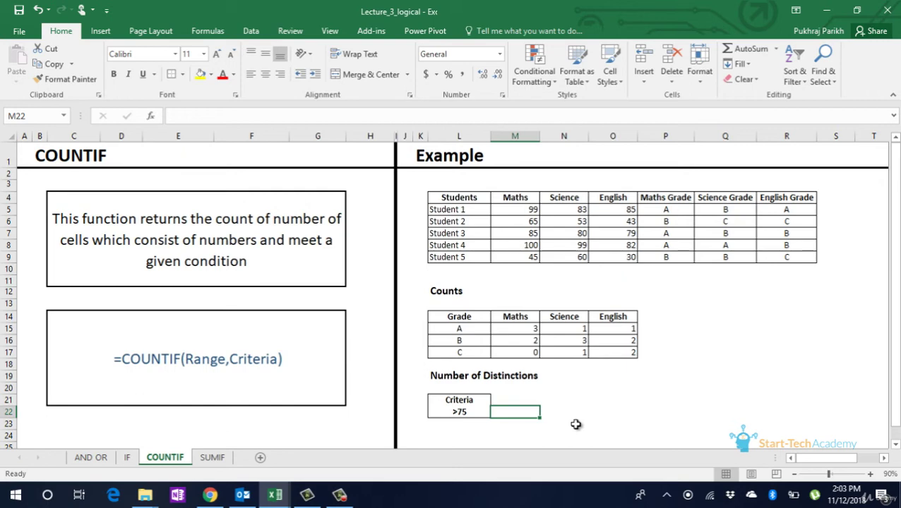
{"action": "type", "text": "="}
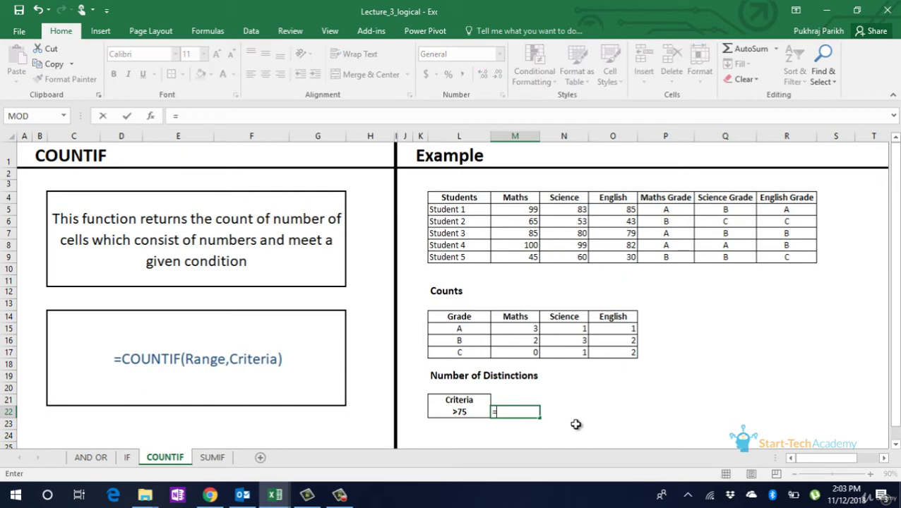
{"action": "type", "text": "count"}
{"action": "key", "text": "Down"}
{"action": "key", "text": "Down"}
{"action": "key", "text": "Down"}
{"action": "key", "text": "Down"}
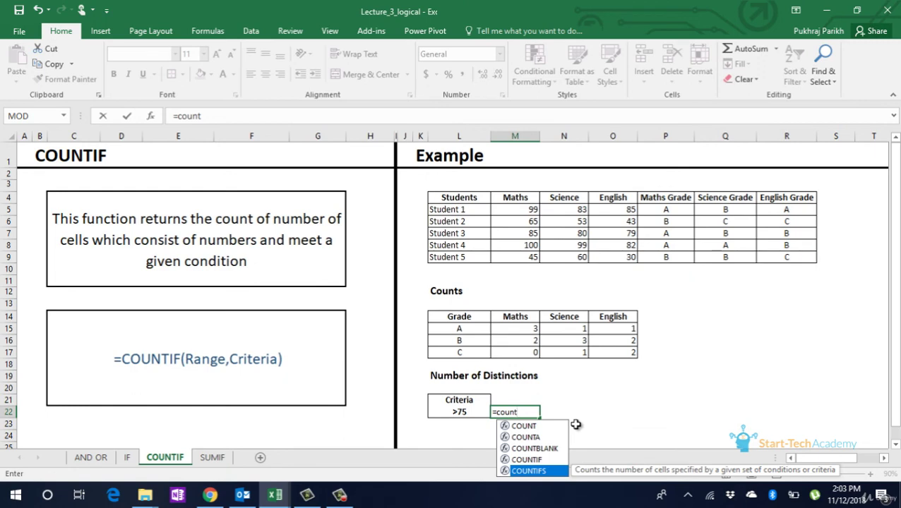
{"action": "key", "text": "Tab"}
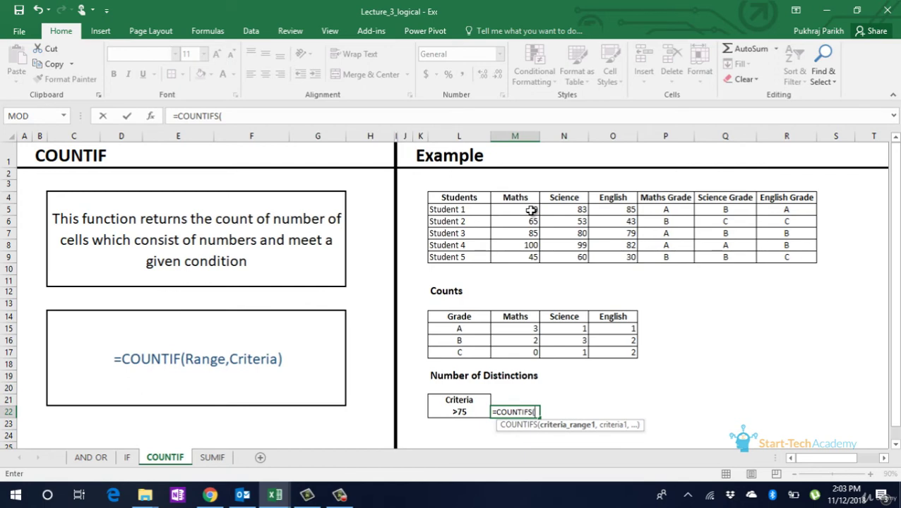
{"action": "left_click_drag", "start_coordinate": [531, 210], "coordinate": [528, 253]}
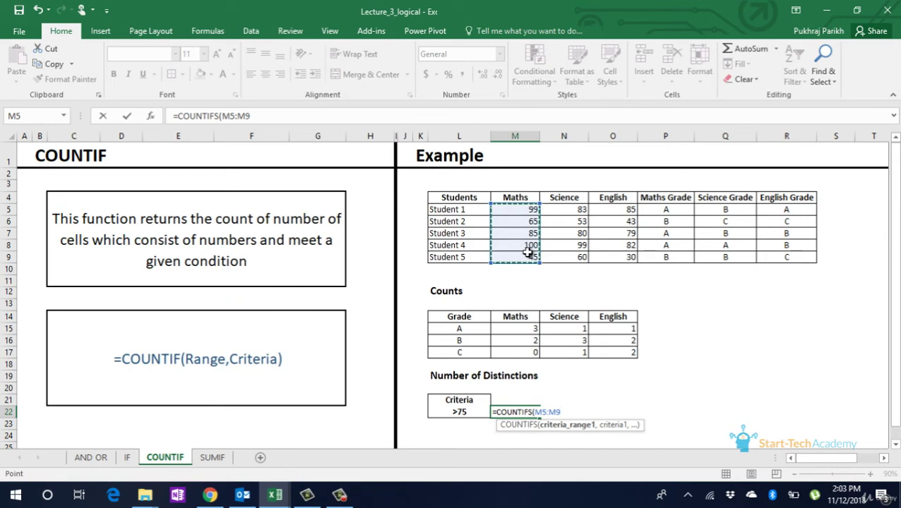
{"action": "type", "text": ","}
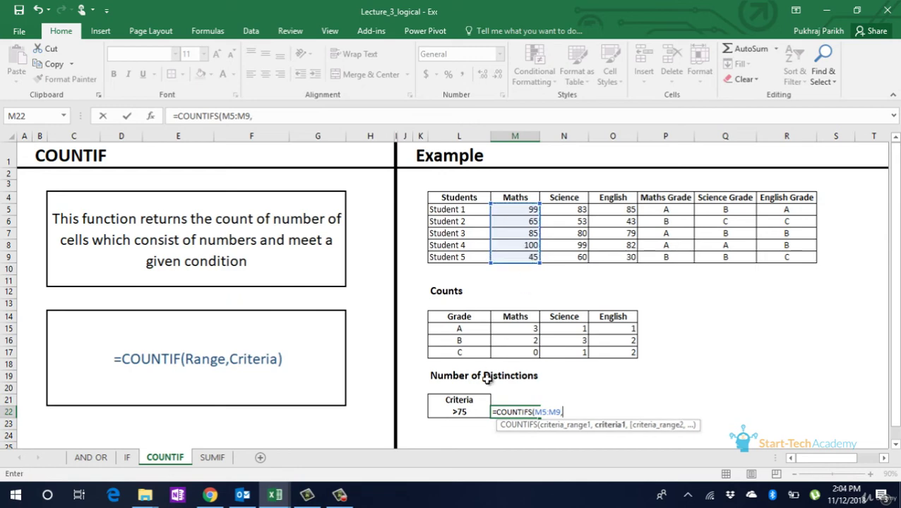
{"action": "left_click", "coordinate": [460, 411]}
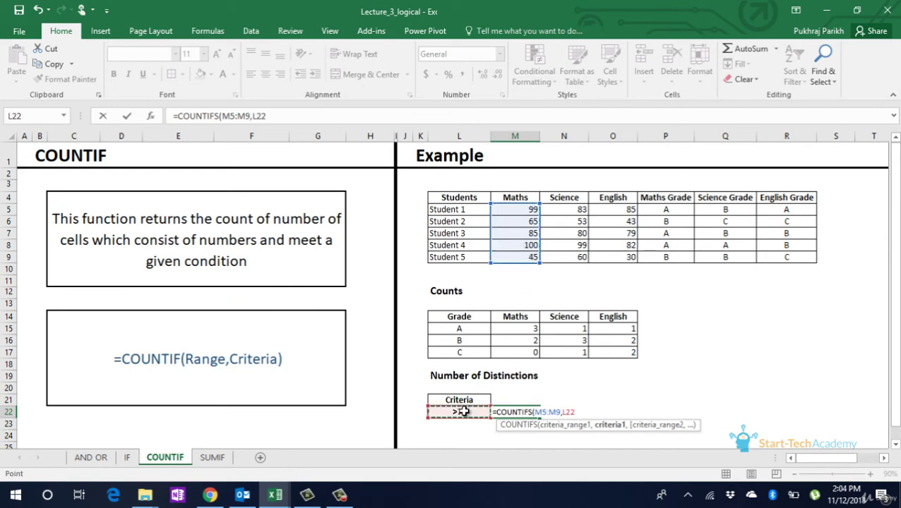
Step: Add the Science range N5:N9 and English range O5:O9, each with criterion L22, and enter the COUNTIFS formula
{"action": "type", "text": ","}
{"action": "left_click_drag", "start_coordinate": [579, 209], "coordinate": [577, 255]}
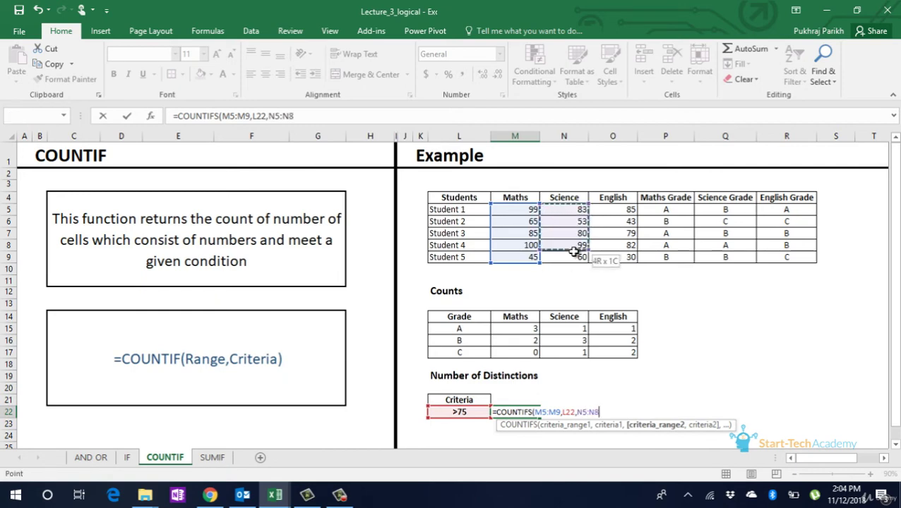
{"action": "type", "text": ","}
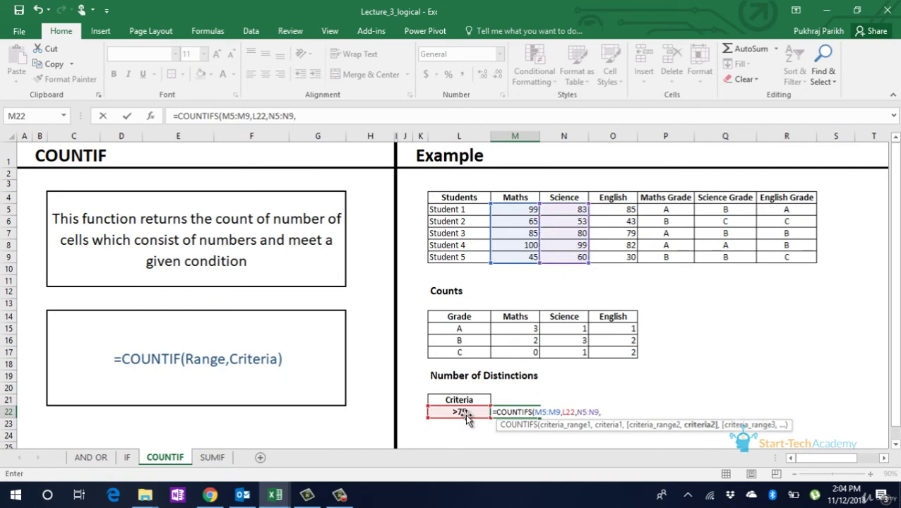
{"action": "left_click", "coordinate": [462, 412]}
{"action": "type", "text": ","}
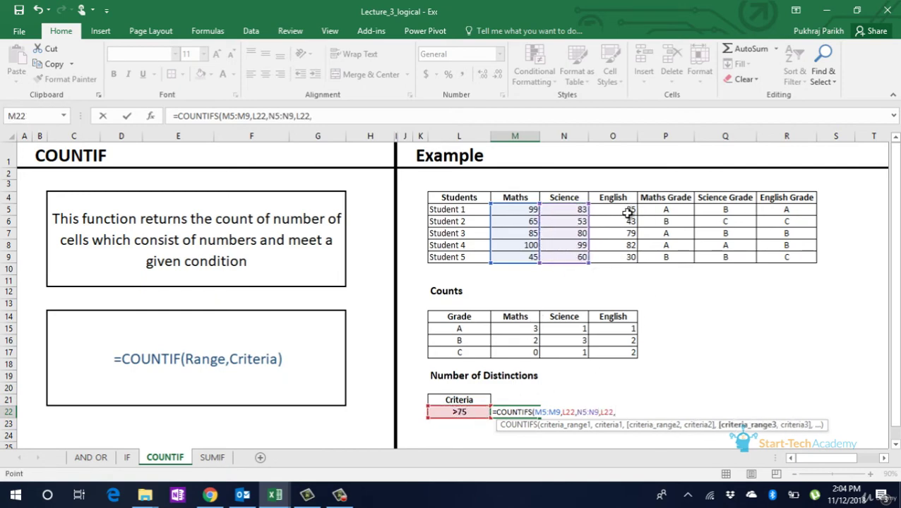
{"action": "left_click_drag", "start_coordinate": [628, 210], "coordinate": [629, 255]}
{"action": "type", "text": ","}
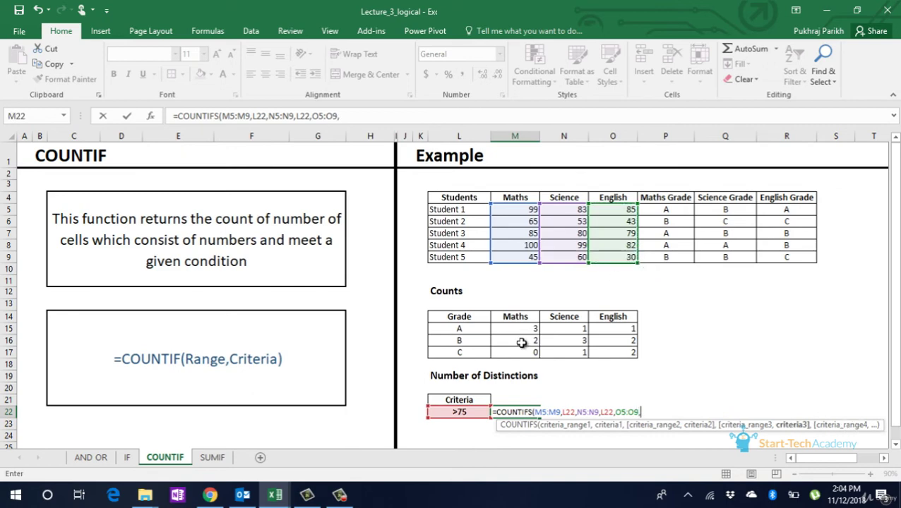
{"action": "left_click", "coordinate": [460, 412]}
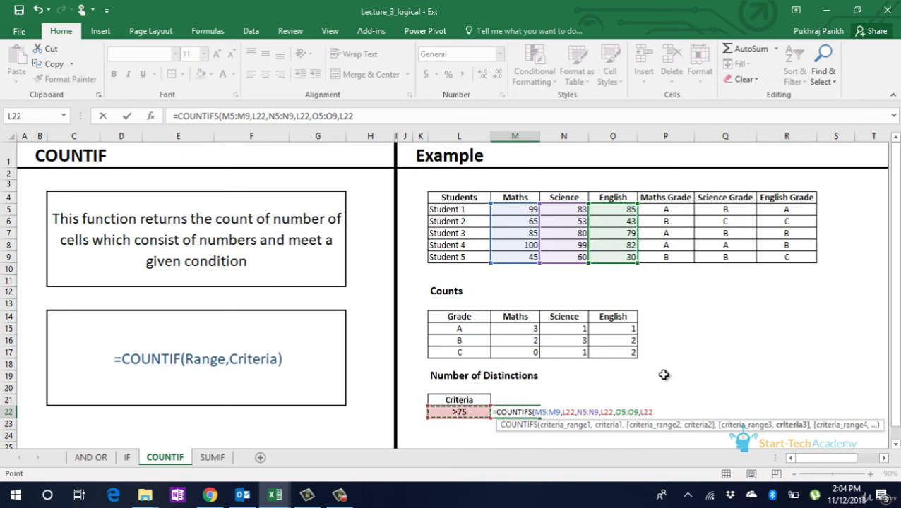
{"action": "type", "text": ")"}
{"action": "key", "text": "Return"}
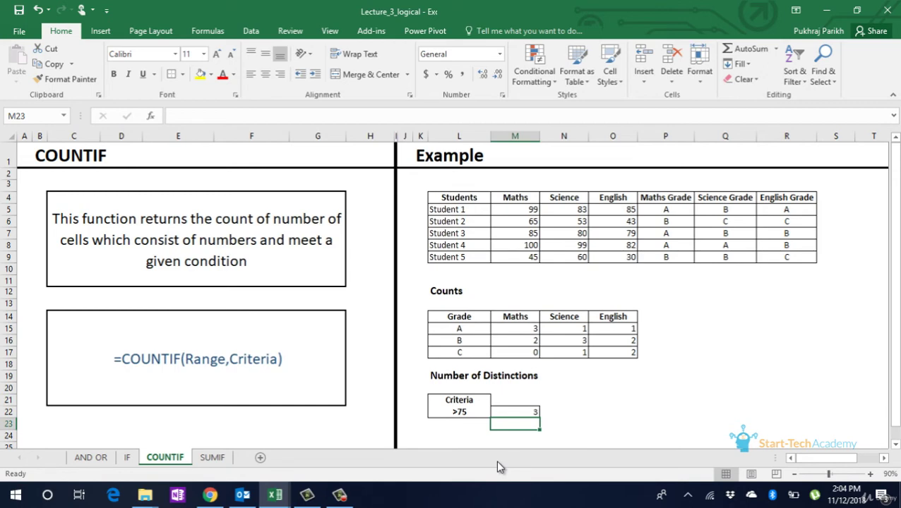
Step: Change the distinction criterion in L22 to >90
{"action": "left_click", "coordinate": [466, 413]}
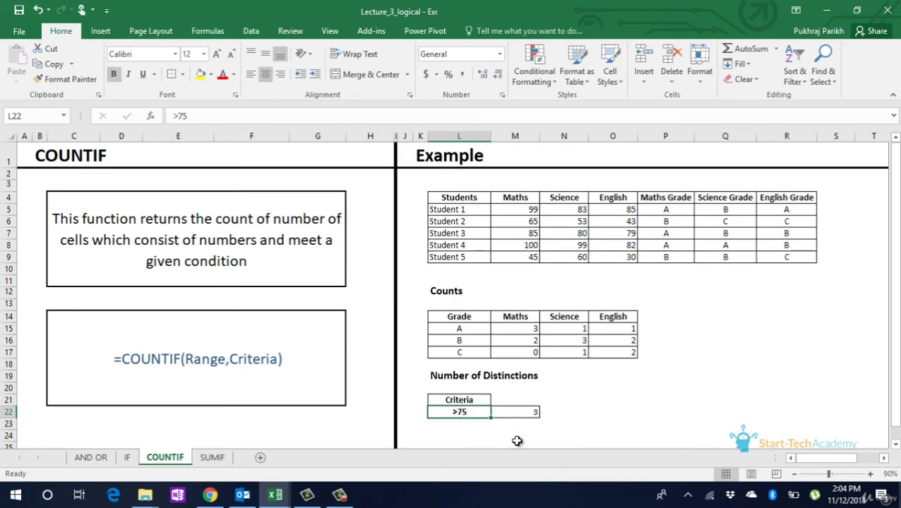
{"action": "double_click", "coordinate": [481, 416]}
{"action": "left_click_drag", "start_coordinate": [179, 115], "coordinate": [235, 109]}
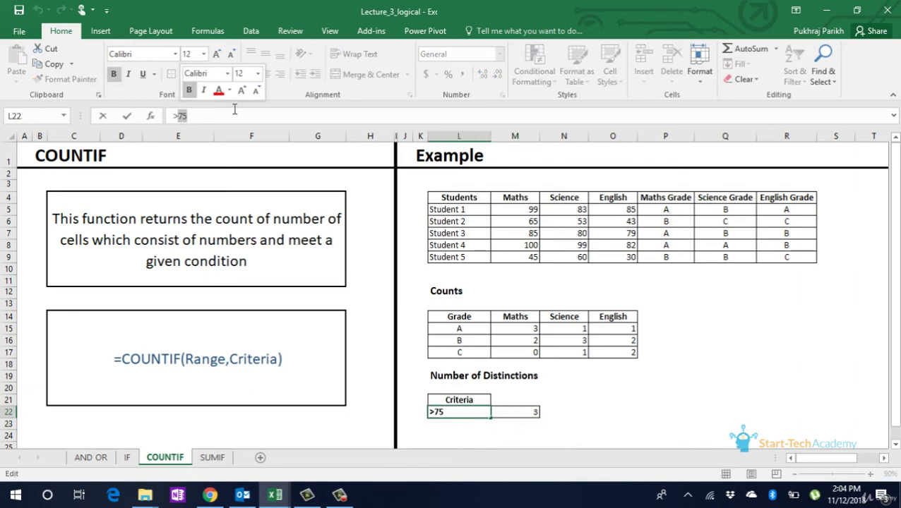
{"action": "type", "text": "90"}
{"action": "key", "text": "Return"}
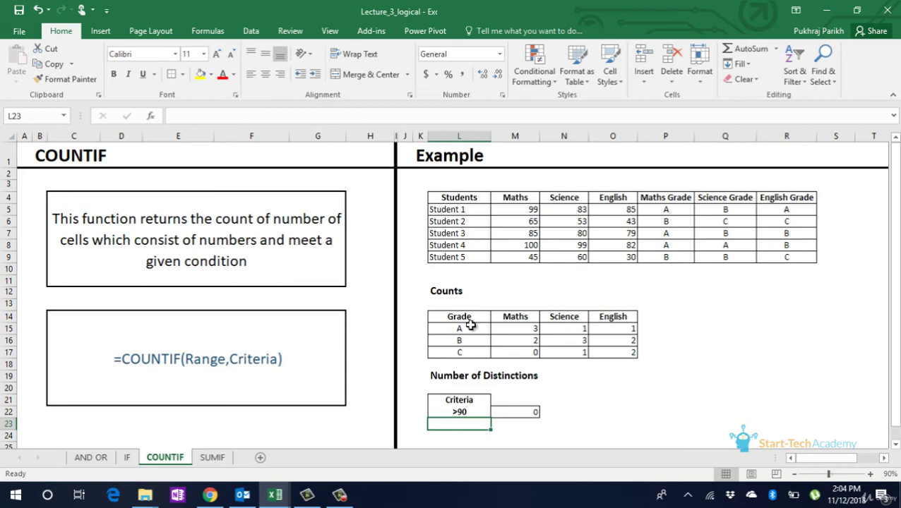
{"action": "left_click", "coordinate": [455, 413]}
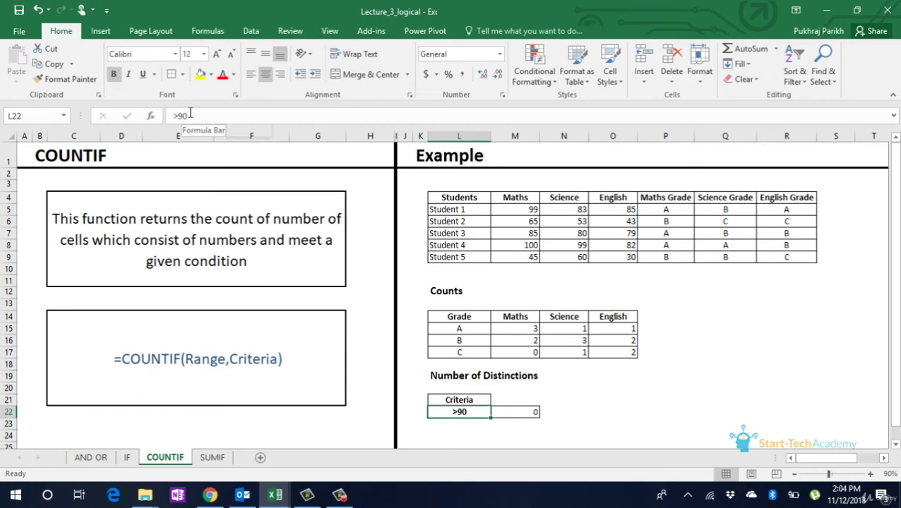
Step: On the SUMIF sheet, start a SUMIF formula in M14 with the Fail column R5:R9 as its range
{"action": "left_click", "coordinate": [212, 458]}
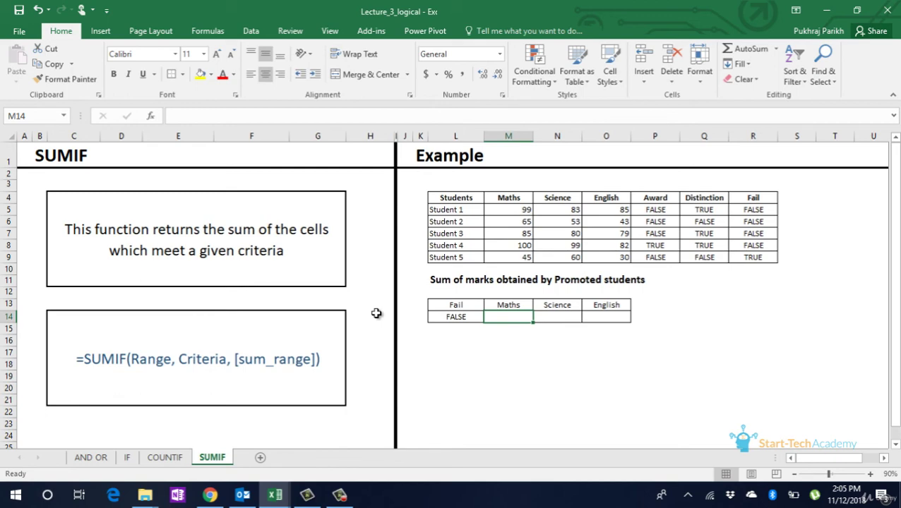
{"action": "type", "text": "="}
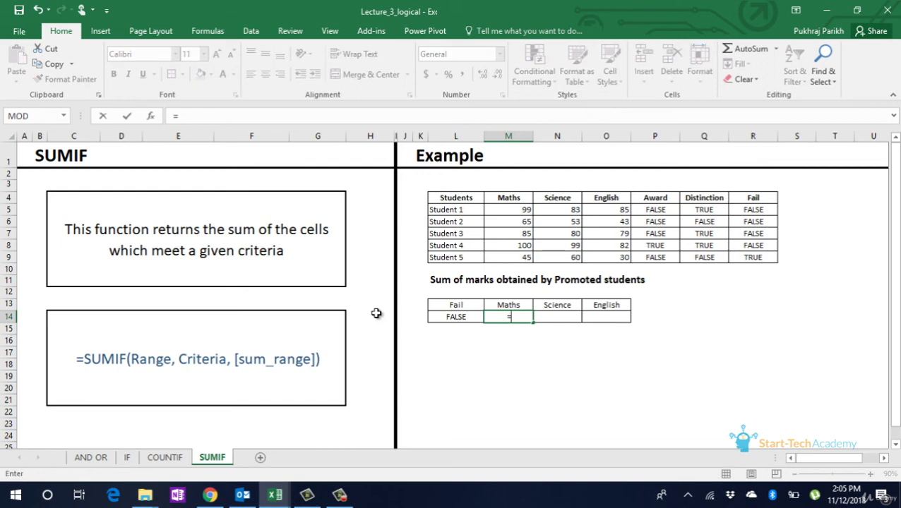
{"action": "type", "text": "sum"}
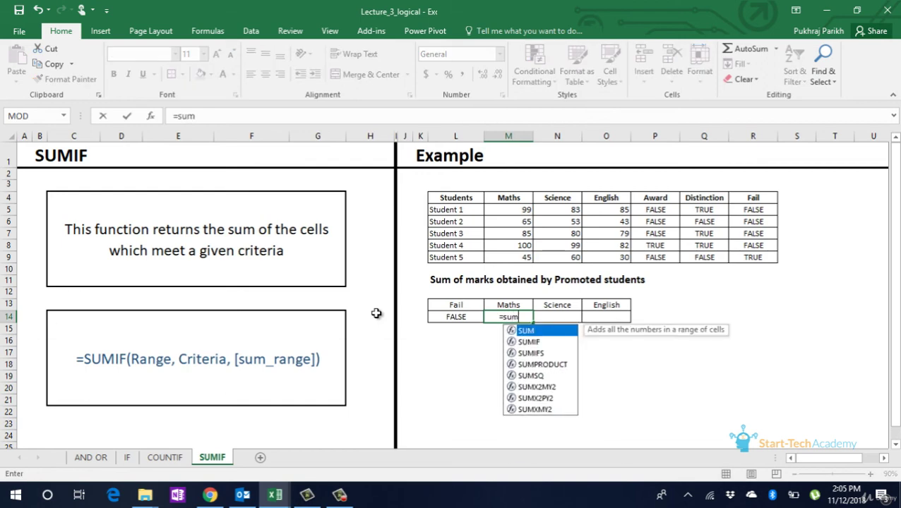
{"action": "key", "text": "Down"}
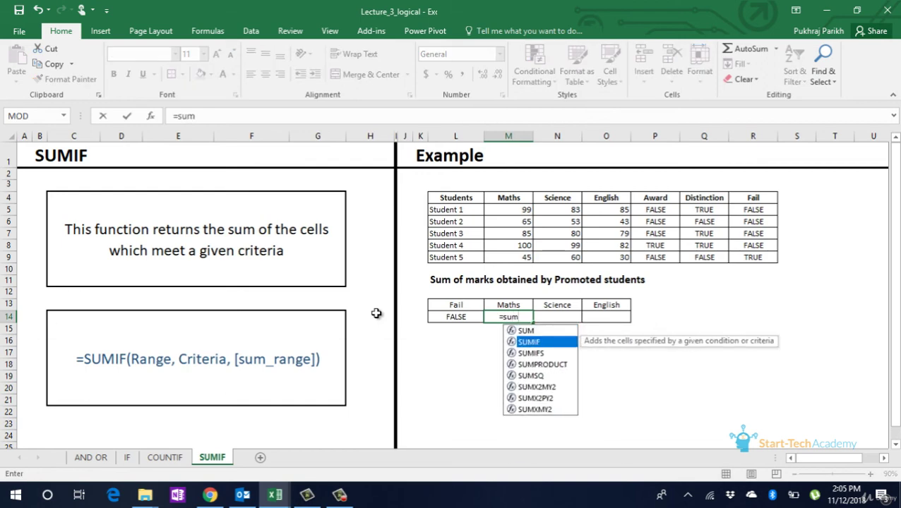
{"action": "key", "text": "Tab"}
{"action": "left_click", "coordinate": [757, 210]}
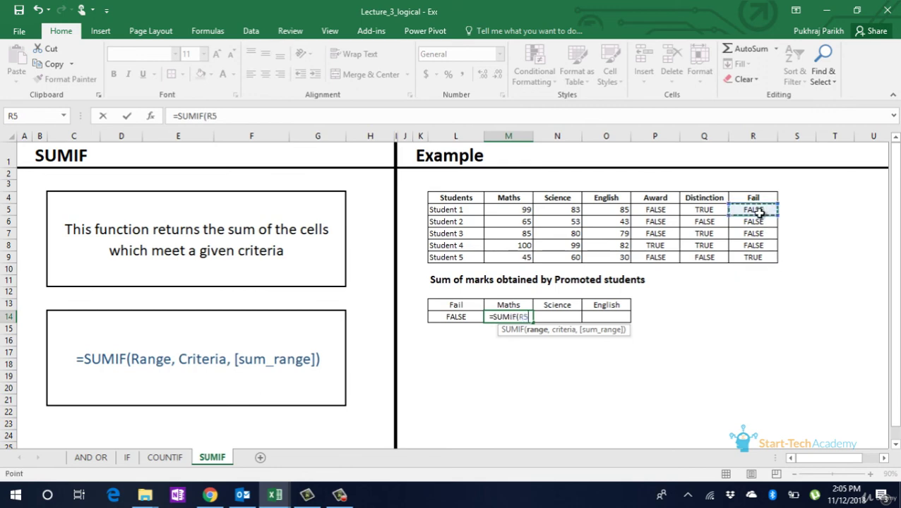
{"action": "left_click_drag", "start_coordinate": [757, 210], "coordinate": [759, 254]}
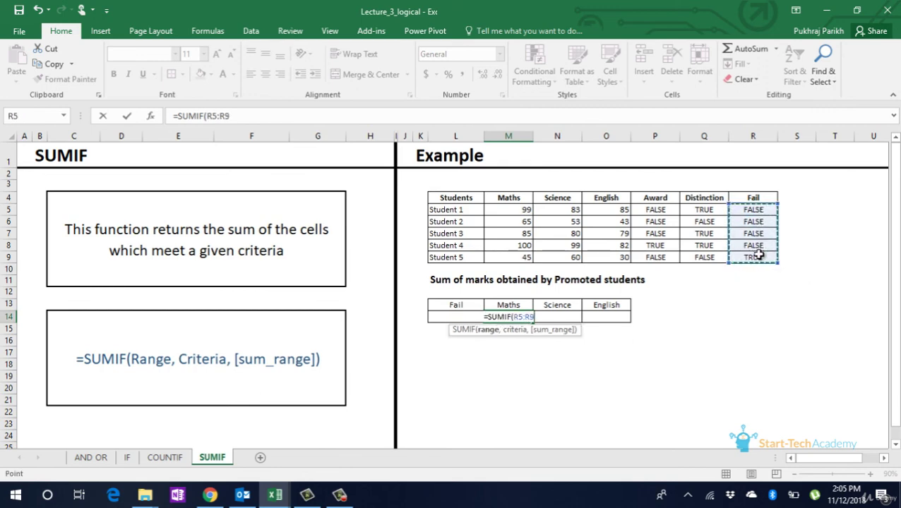
Step: Add L14 as the criterion and the Maths marks M5:M9 as the sum range, and enter the SUMIF formula
{"action": "type", "text": ","}
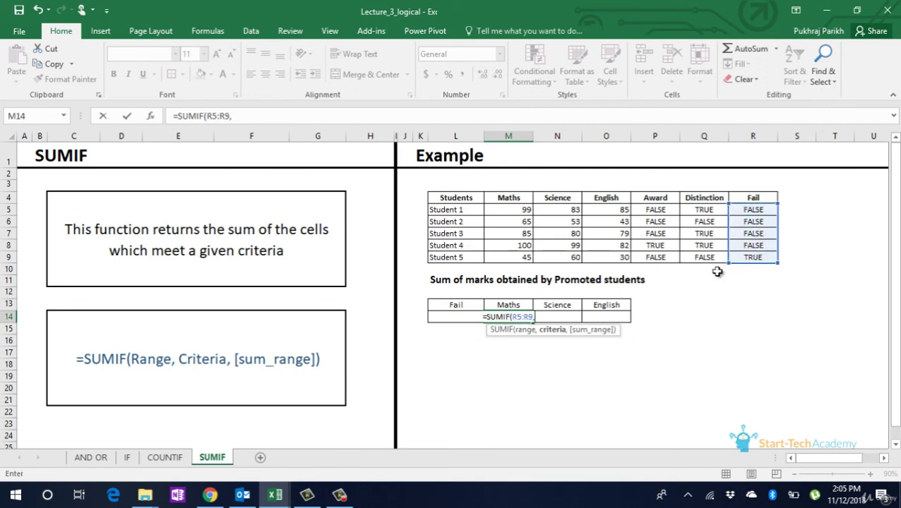
{"action": "left_click", "coordinate": [445, 318]}
{"action": "type", "text": ","}
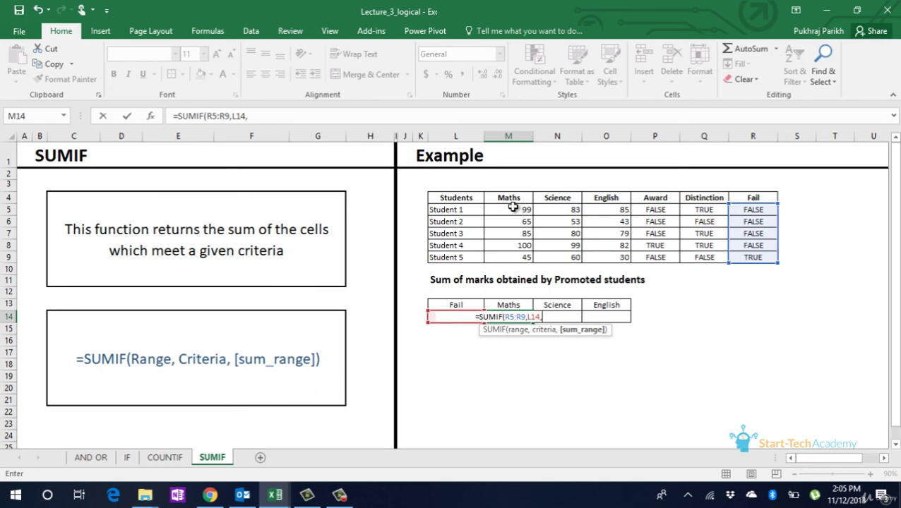
{"action": "left_click_drag", "start_coordinate": [512, 209], "coordinate": [512, 257]}
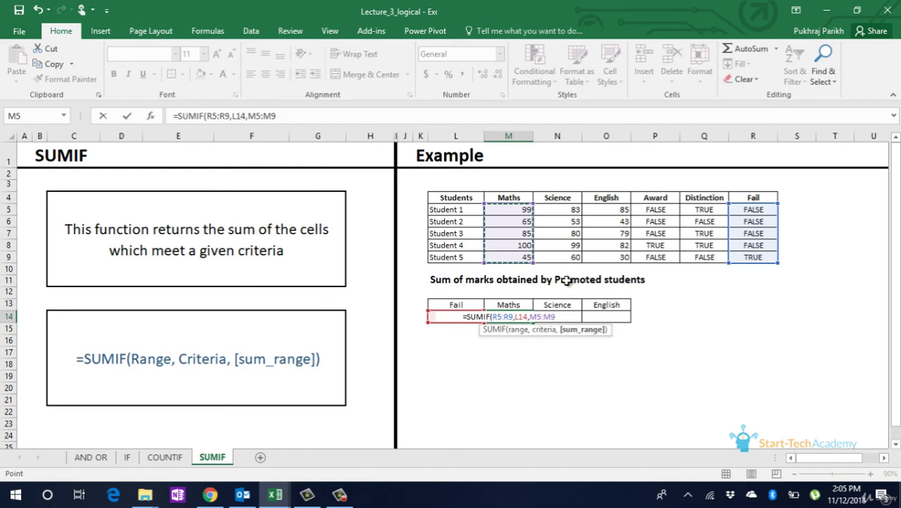
{"action": "type", "text": ")"}
{"action": "key", "text": "Return"}
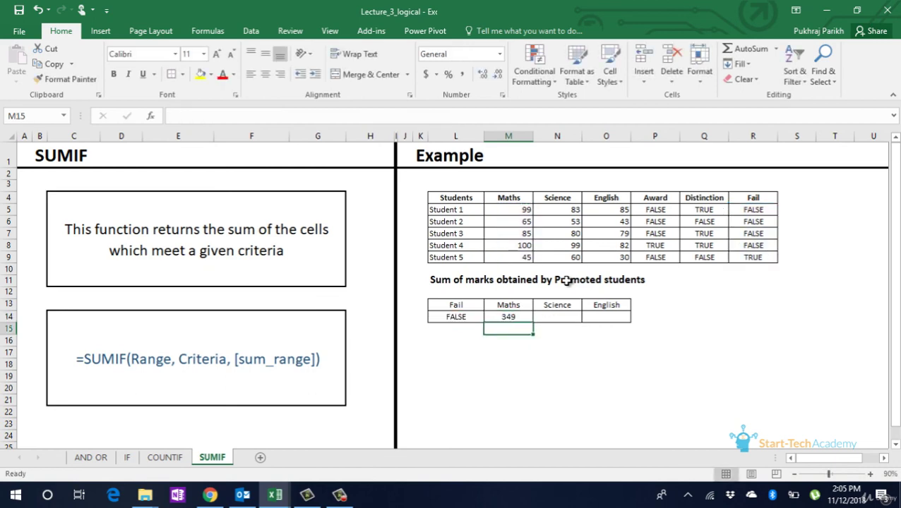
Step: In the M14 formula, make the Fail range reference absolute as $R$5:$R$9
{"action": "left_click", "coordinate": [521, 318]}
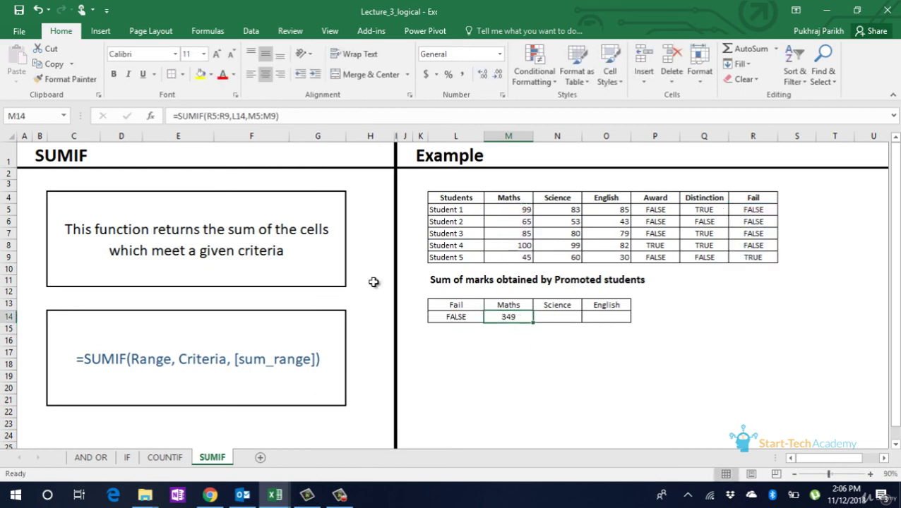
{"action": "left_click", "coordinate": [208, 117]}
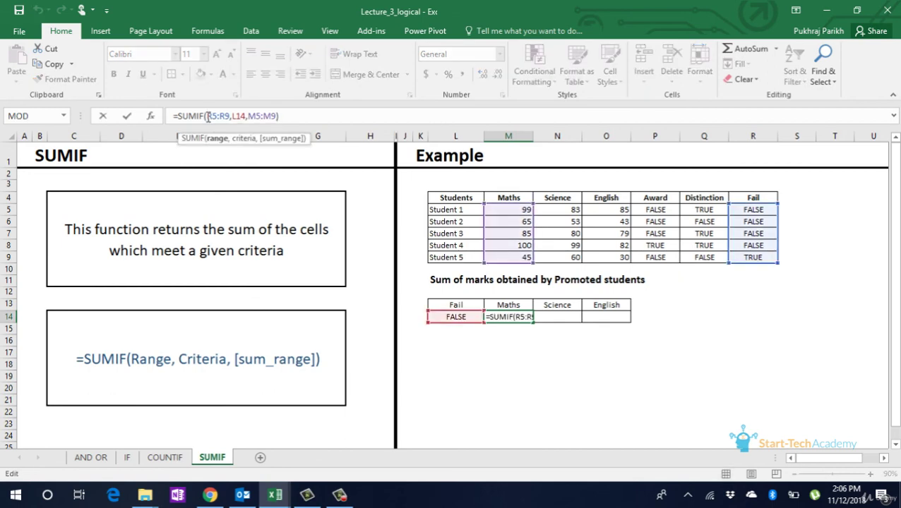
{"action": "left_click_drag", "start_coordinate": [207, 117], "coordinate": [230, 119]}
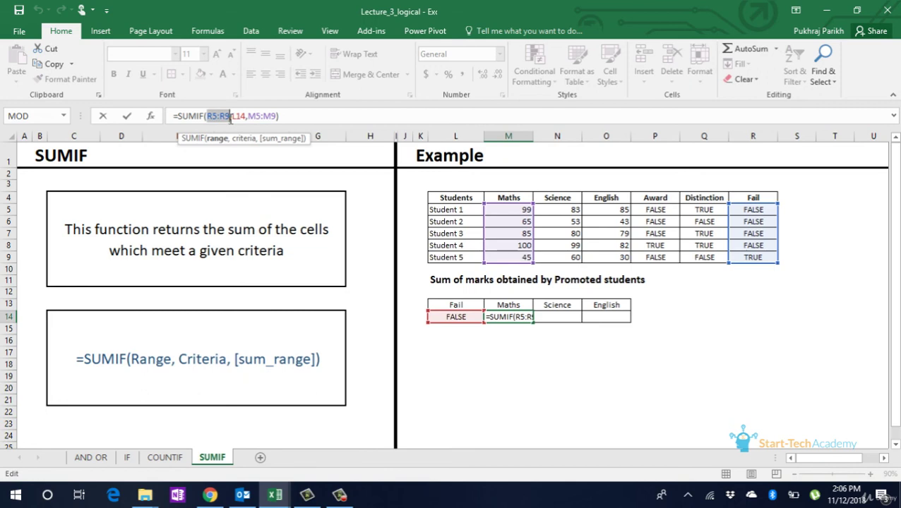
{"action": "key", "text": "F4"}
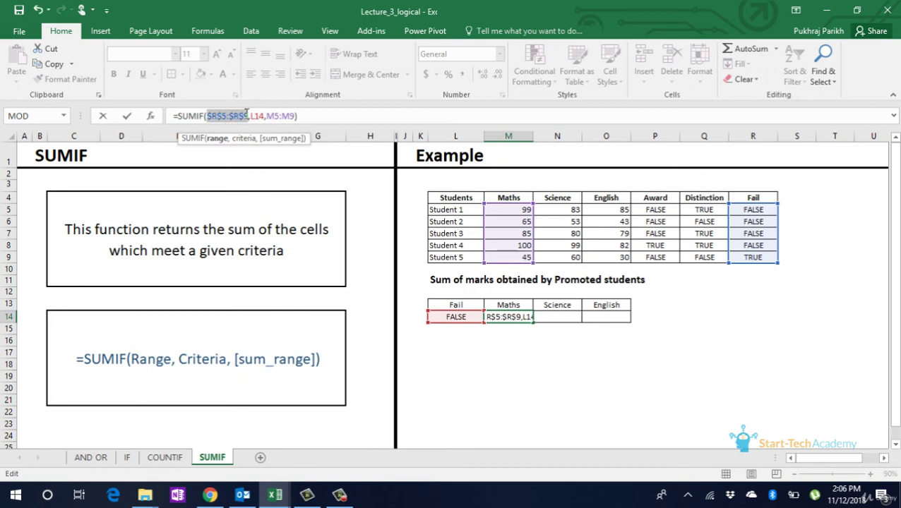
Step: Make the criterion reference absolute so M14 reads =SUMIF($R$5:R$9,$L$14,M5:M9), and enter the formula
{"action": "left_click", "coordinate": [253, 116]}
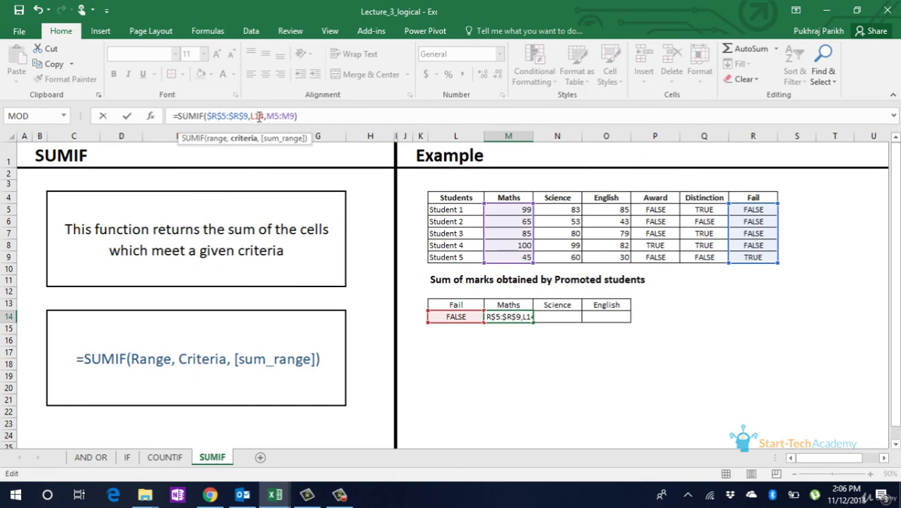
{"action": "double_click", "coordinate": [257, 117]}
{"action": "key", "text": "F4"}
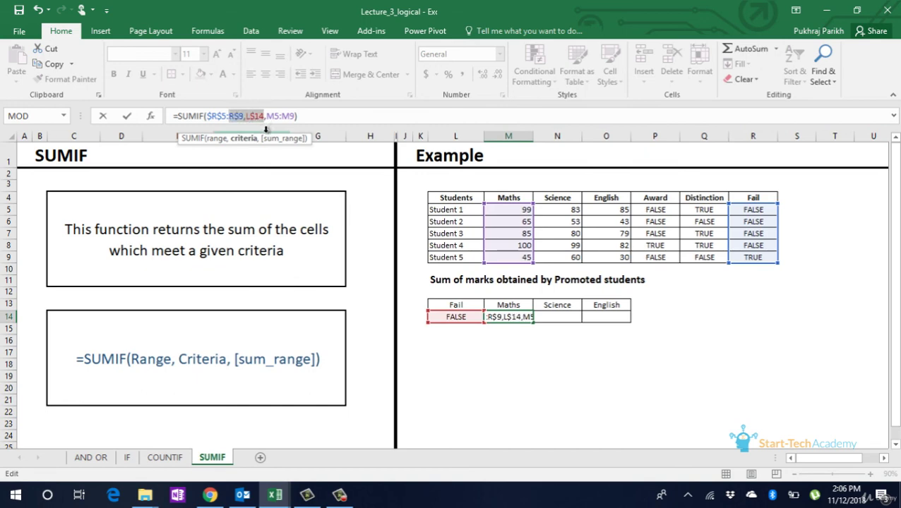
{"action": "left_click", "coordinate": [272, 117]}
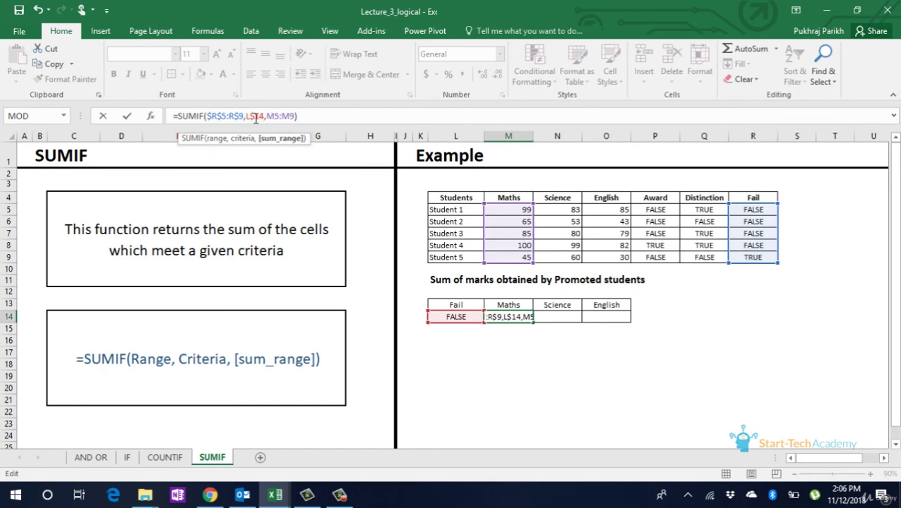
{"action": "double_click", "coordinate": [256, 117]}
{"action": "key", "text": "F4"}
{"action": "key", "text": "F4"}
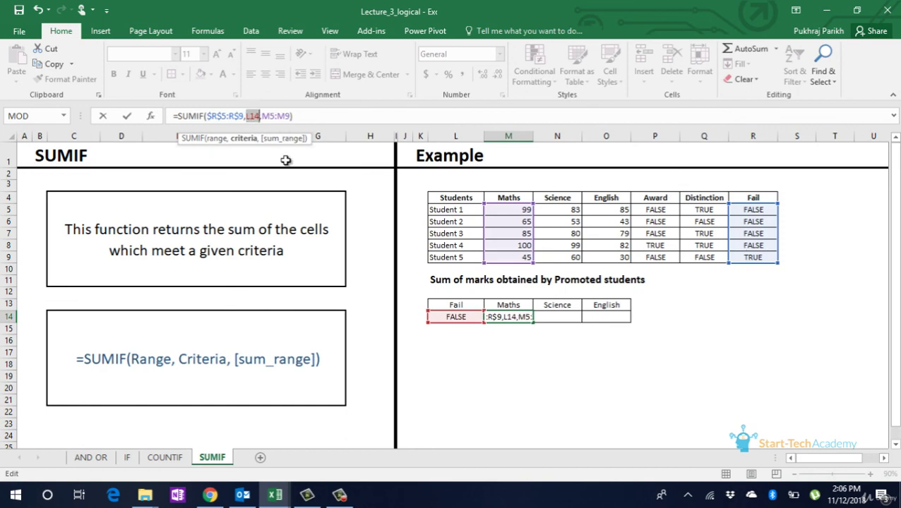
{"action": "key", "text": "F4"}
{"action": "left_click", "coordinate": [401, 117]}
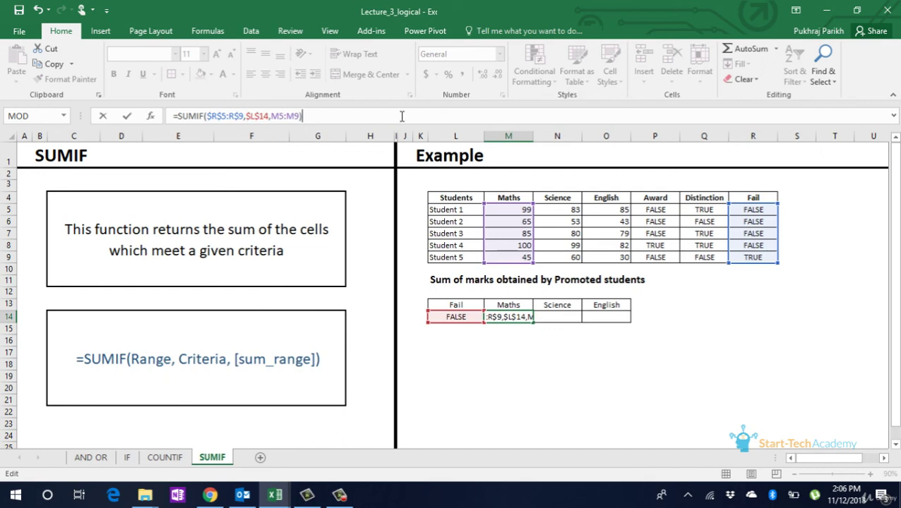
{"action": "key", "text": "Return"}
Step: Fill the Maths SUMIF formula from M14 across to the Science and English cells
{"action": "left_click", "coordinate": [496, 316]}
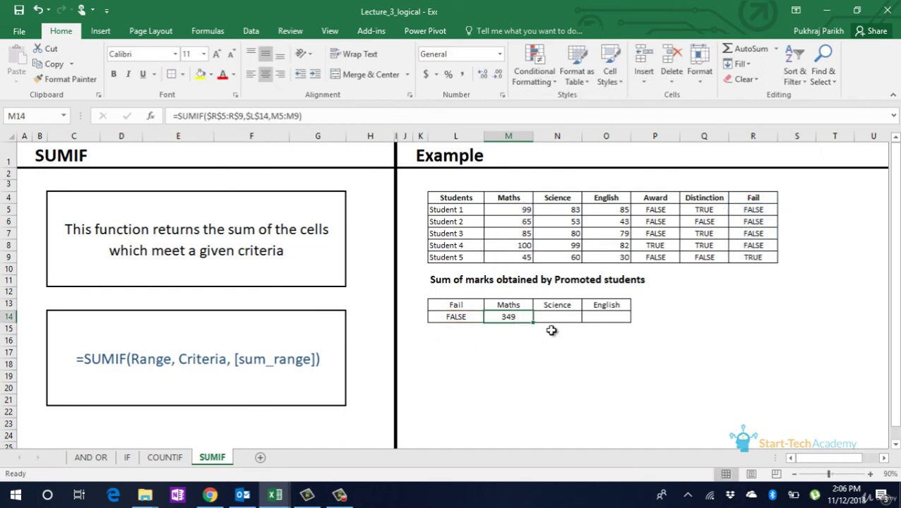
{"action": "left_click_drag", "start_coordinate": [531, 323], "coordinate": [609, 319]}
{"action": "left_click", "coordinate": [600, 360]}
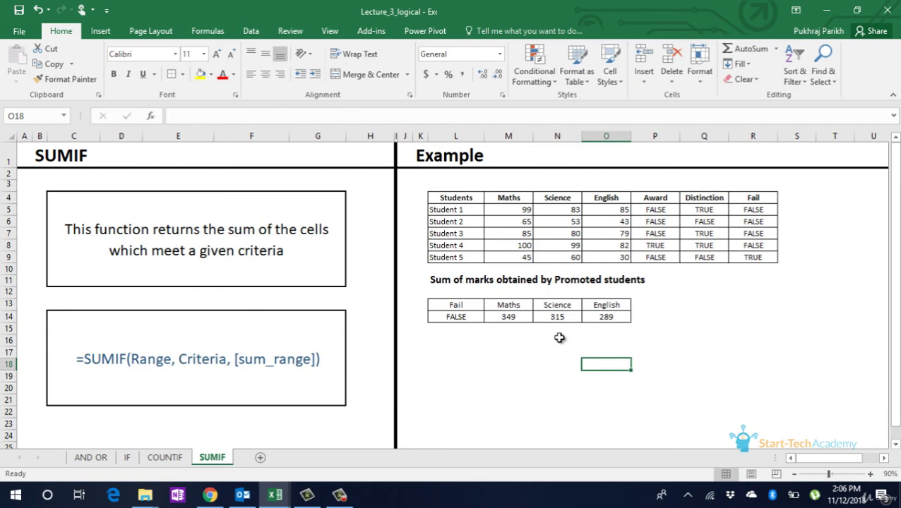